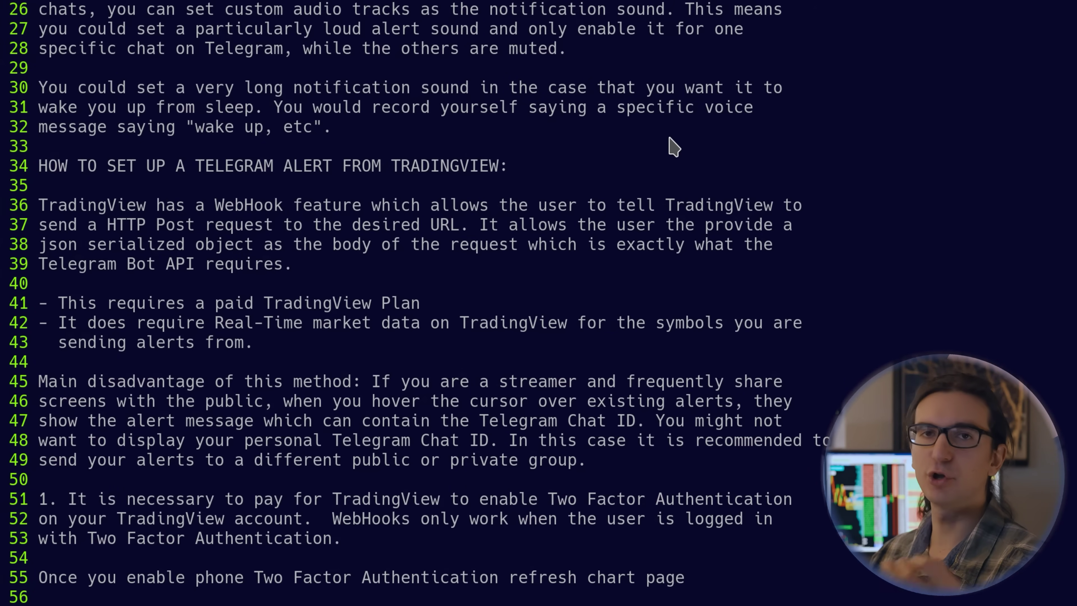
Move through the notes to the paid plan requirement for webhooks.
{"action": "key", "text": "Down"}
{"action": "key", "text": "Down"}
{"action": "key", "text": "Down"}
{"action": "key", "text": "End"}
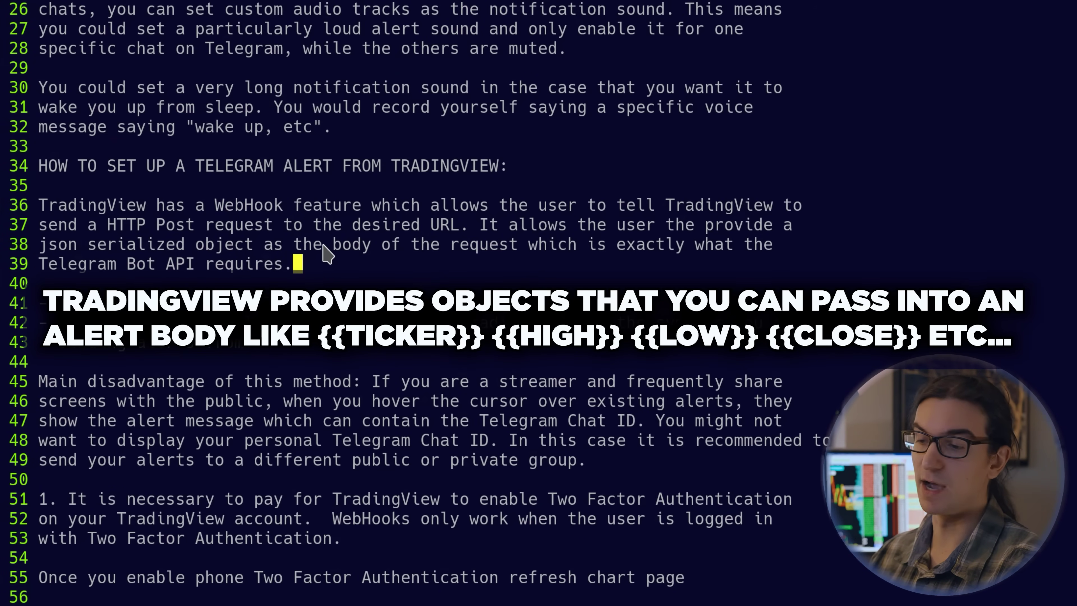
{"action": "left_click", "coordinate": [73, 302]}
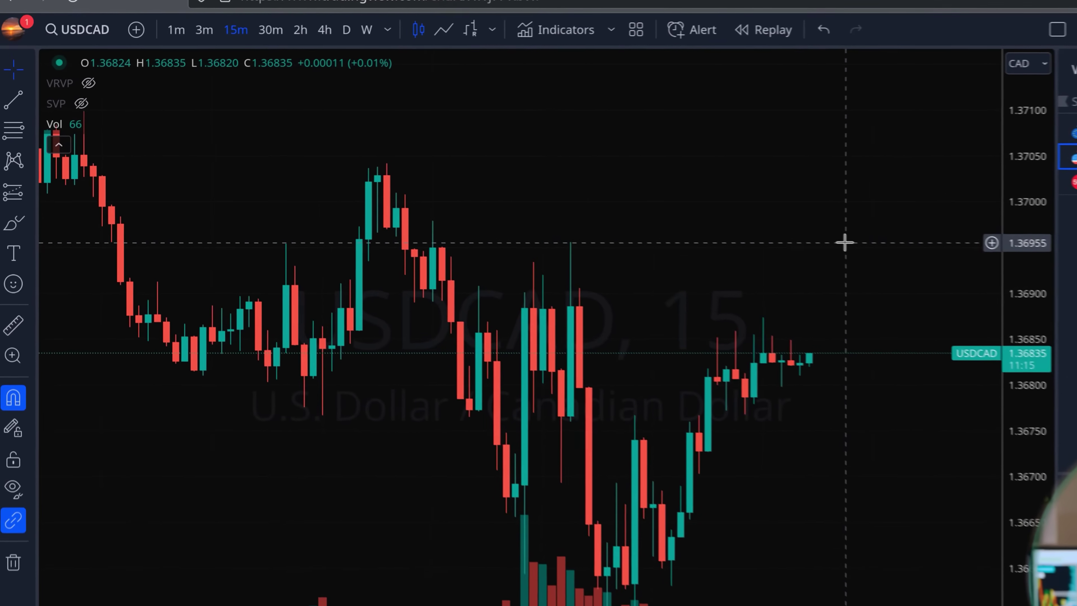
Check the account's subscription plan, then switch the chart to ES1! futures.
{"action": "left_click", "coordinate": [13, 28]}
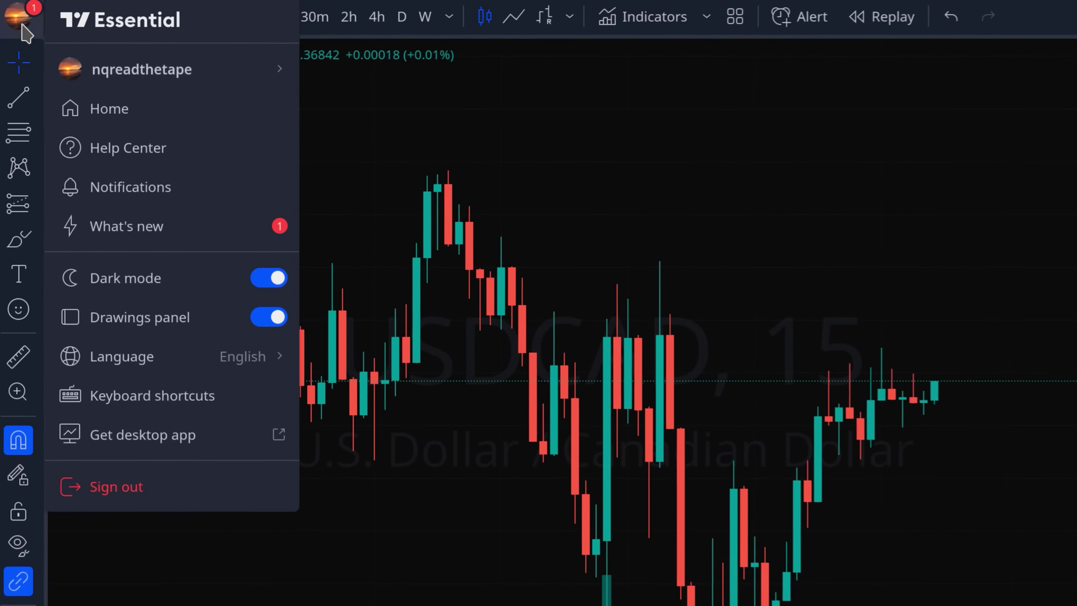
{"action": "mouse_move", "coordinate": [217, 85]}
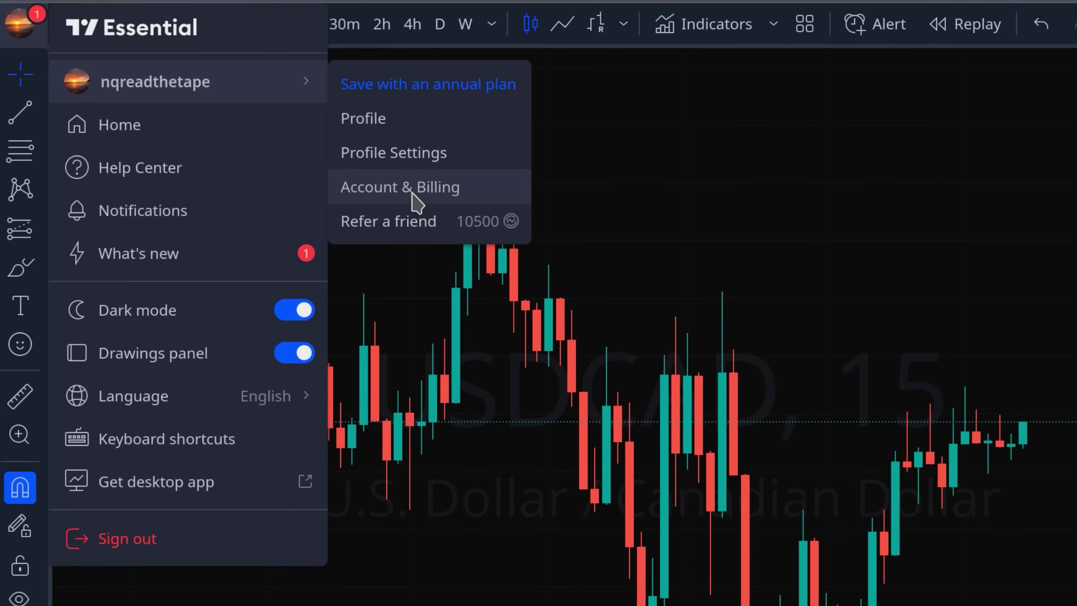
{"action": "left_click", "coordinate": [913, 187]}
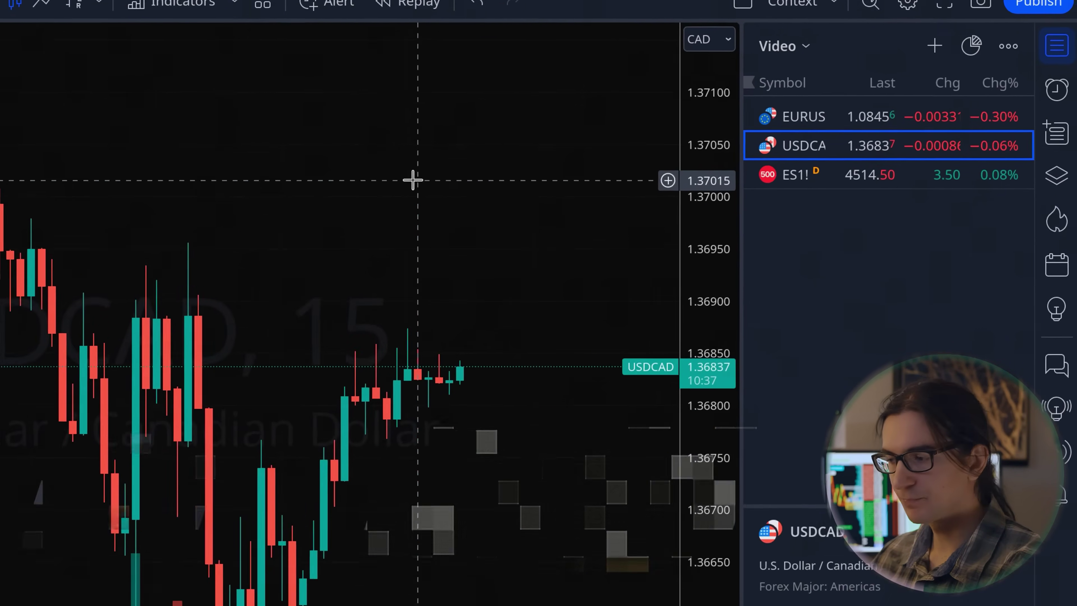
{"action": "left_click", "coordinate": [752, 201]}
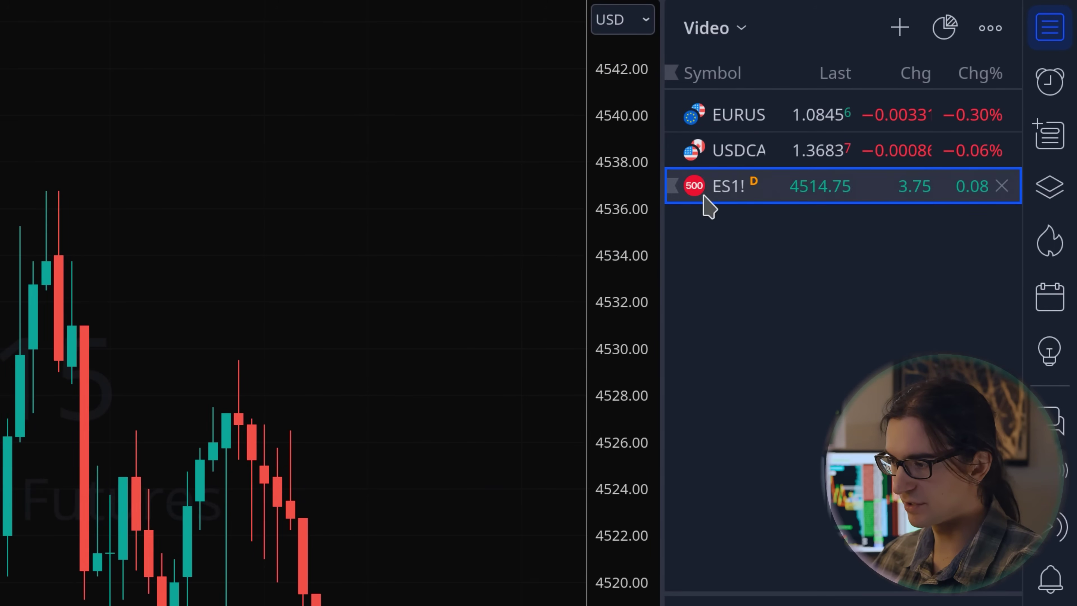
{"action": "mouse_move", "coordinate": [753, 188]}
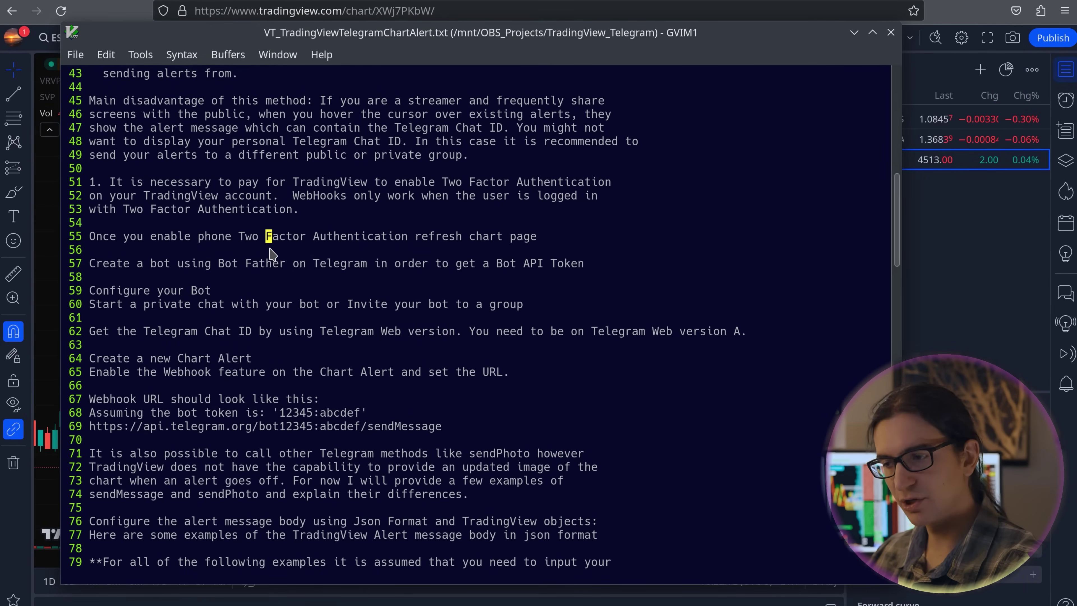
Hide the GVIM notes and reload the TradingView chart page.
{"action": "key", "text": "alt+Tab"}
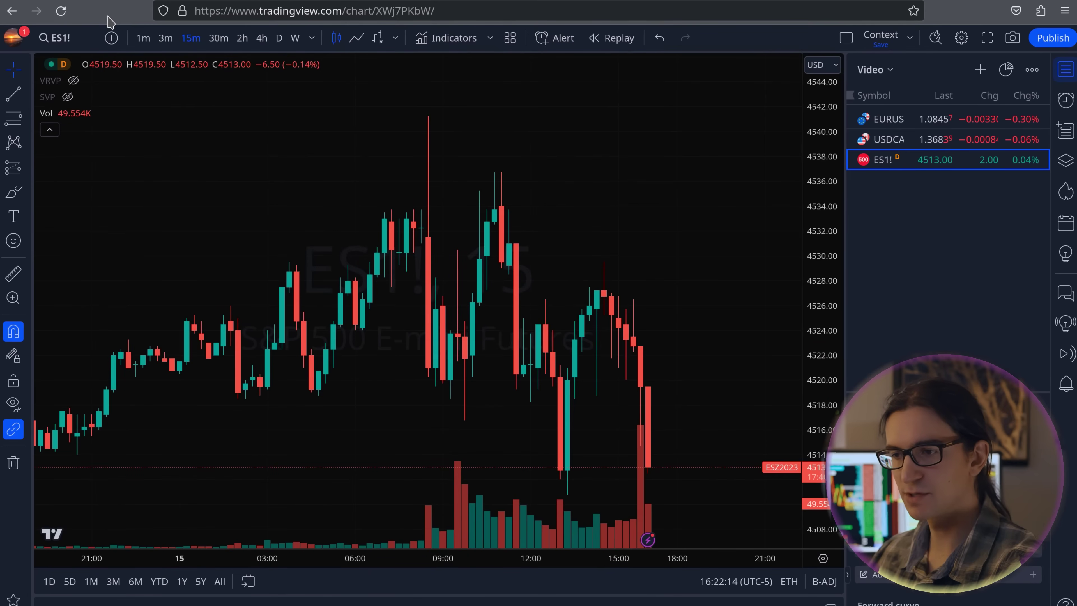
{"action": "left_click", "coordinate": [68, 18]}
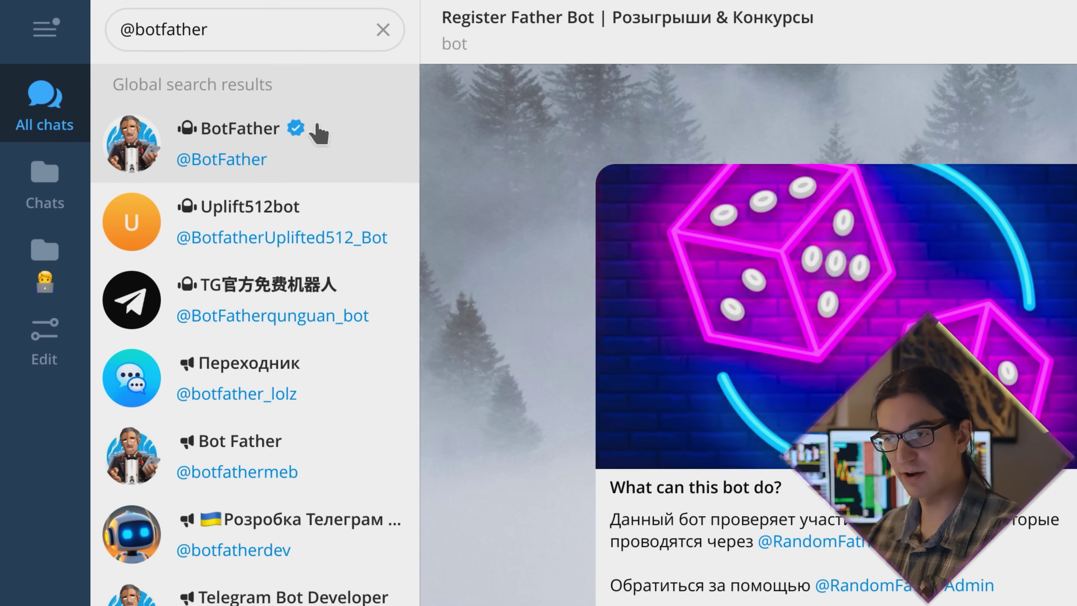
Start BotFather, request /newbot and send the name tradingview_telegram_video.
{"action": "left_click", "coordinate": [284, 151]}
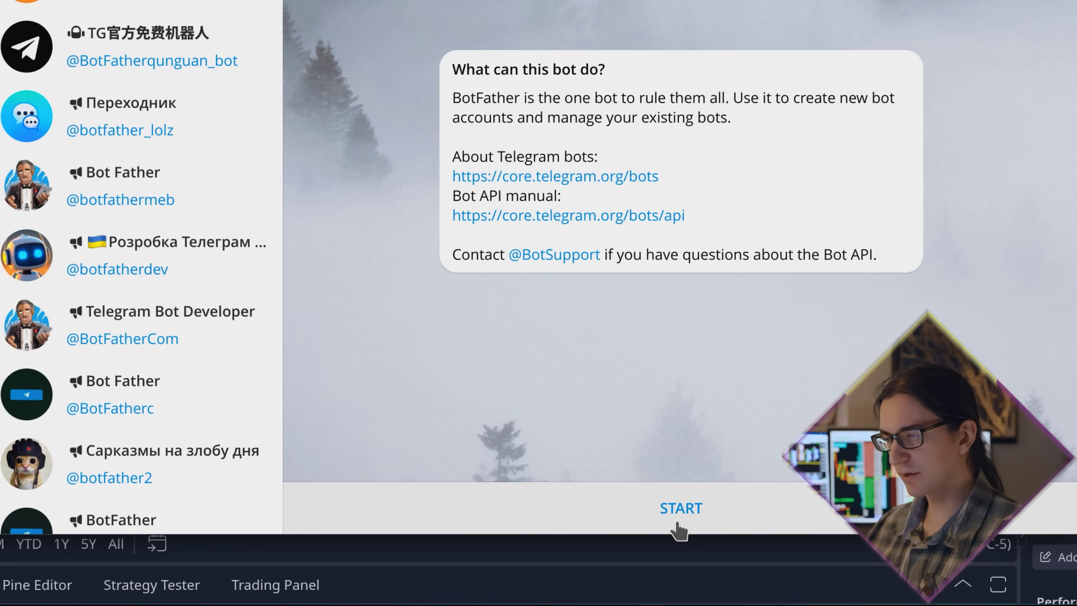
{"action": "left_click", "coordinate": [689, 515]}
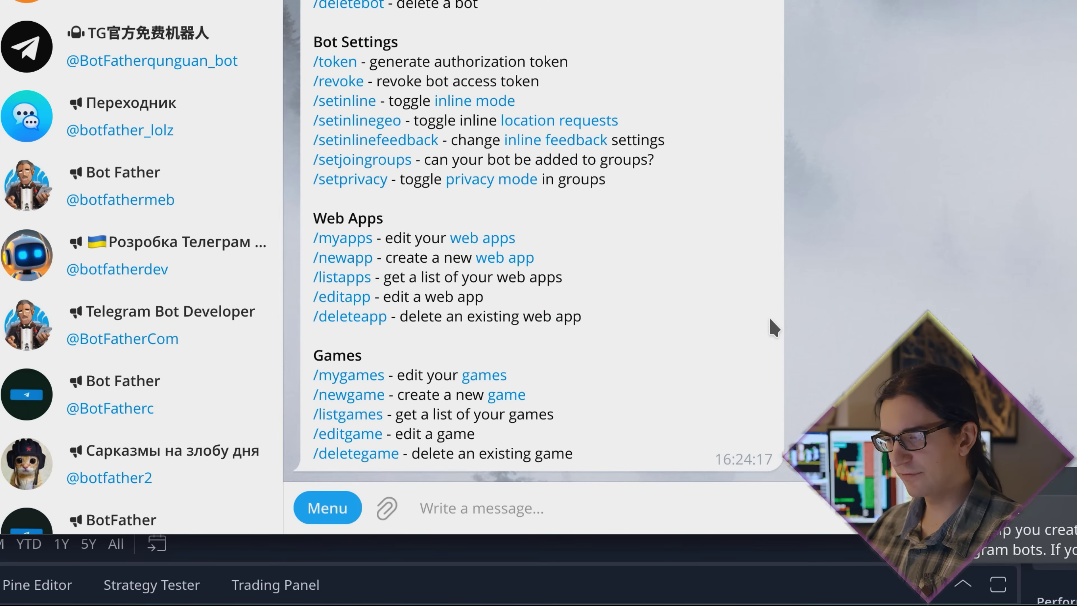
{"action": "scroll", "coordinate": [553, 238], "scroll_direction": "up", "scroll_amount": 8}
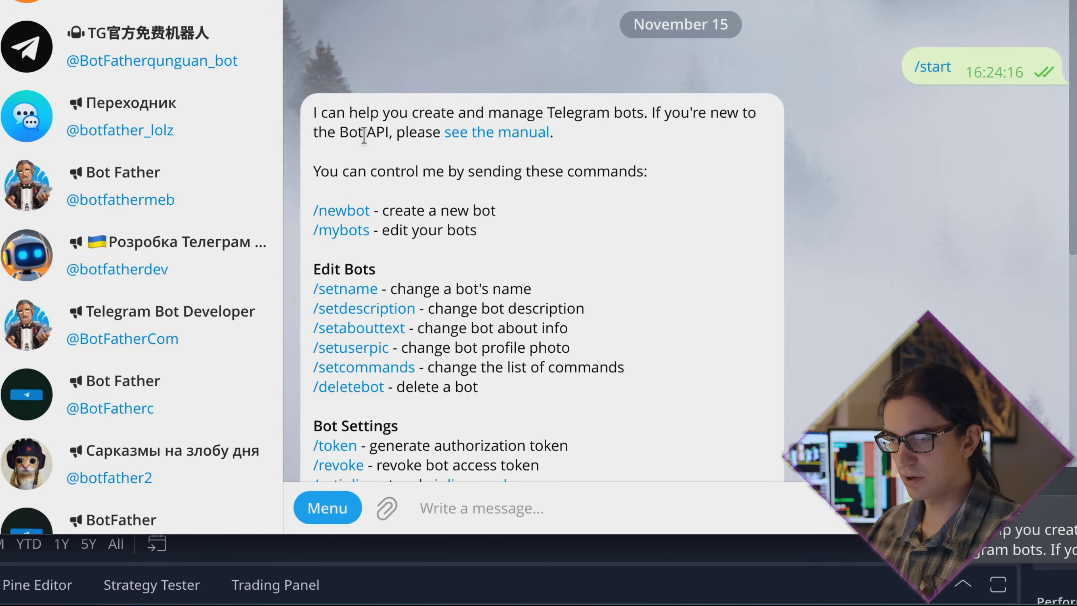
{"action": "left_click", "coordinate": [344, 211]}
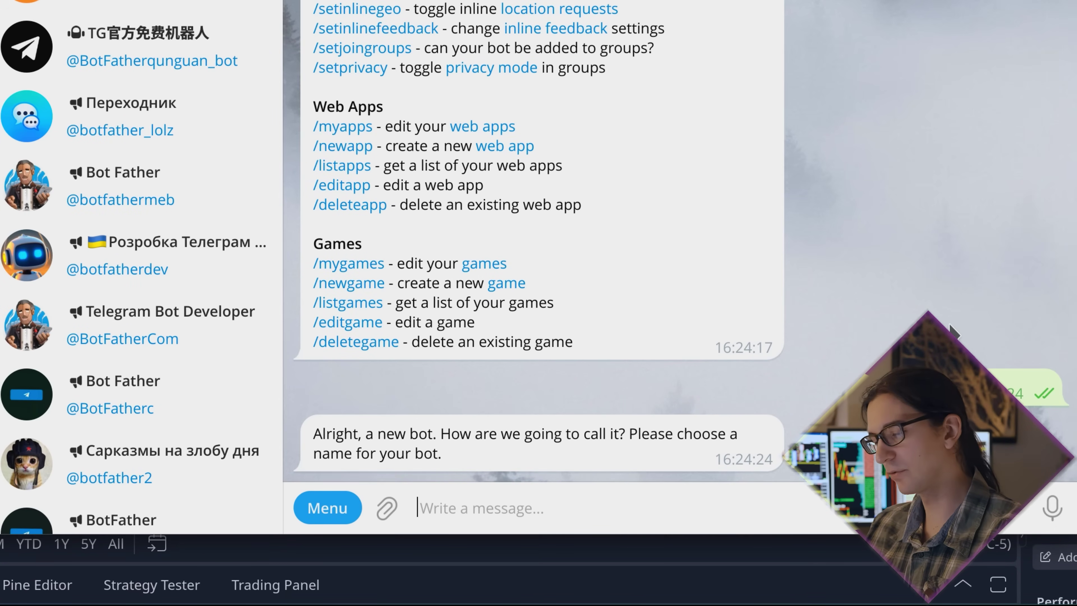
{"action": "type", "text": "tradi"}
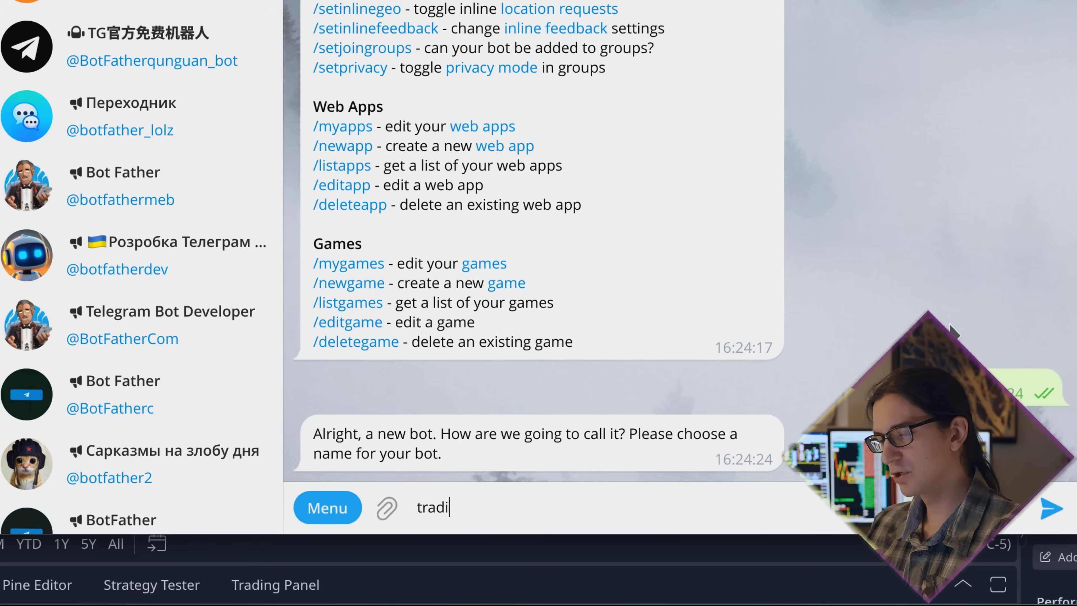
{"action": "type", "text": "ngview_telegram_video"}
{"action": "key", "text": "Return"}
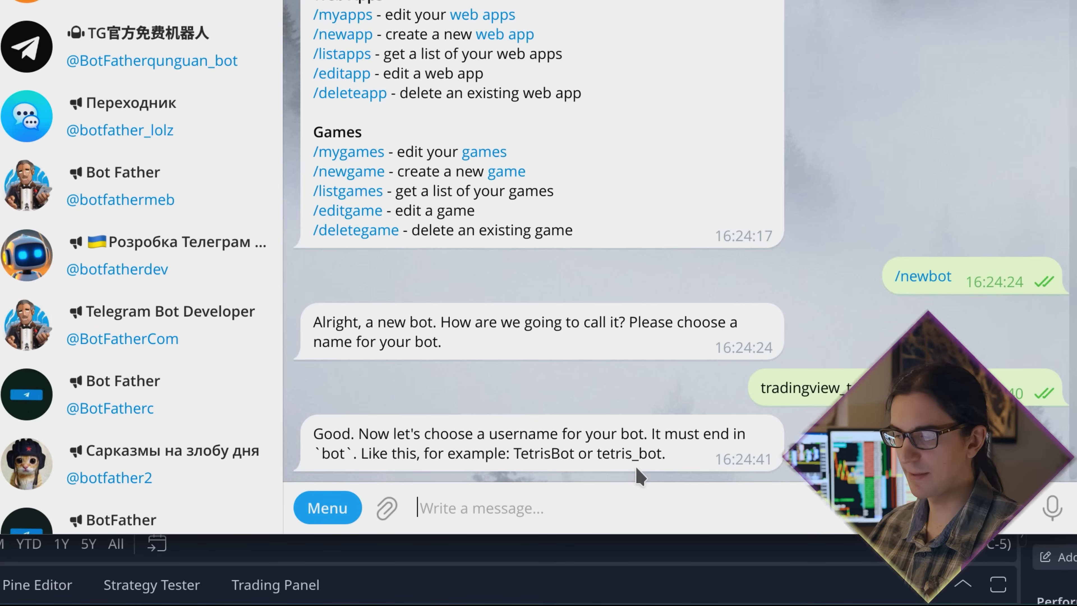
Send the bot username vt_tradingview_video_bot.
{"action": "left_click_drag", "start_coordinate": [639, 451], "coordinate": [659, 448]}
{"action": "left_click", "coordinate": [572, 512]}
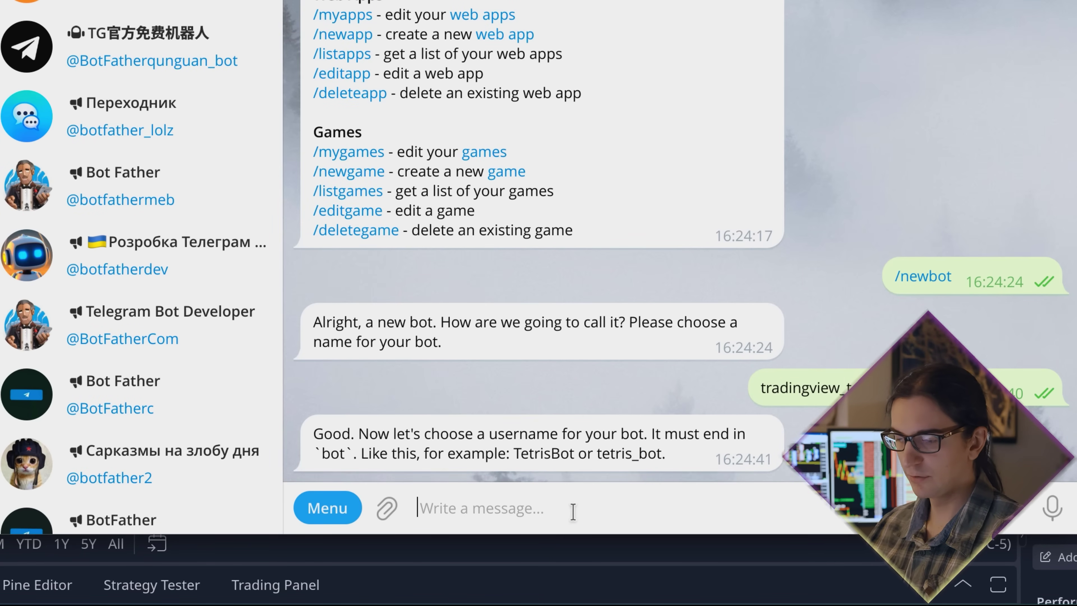
{"action": "type", "text": "v"}
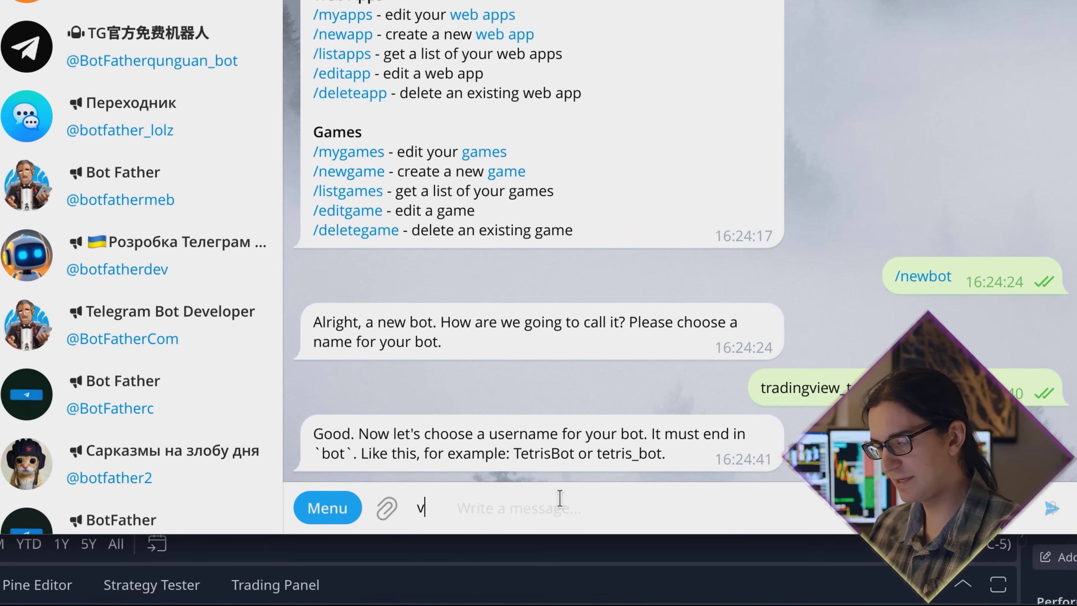
{"action": "type", "text": "t_tradingview_vi"}
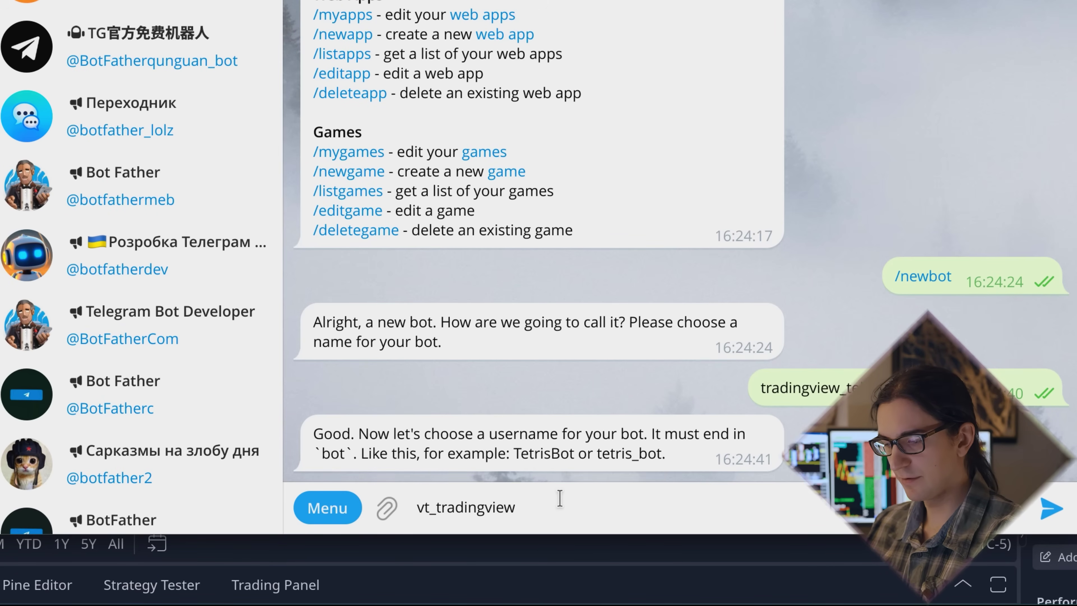
{"action": "type", "text": "deo_bot"}
{"action": "key", "text": "Return"}
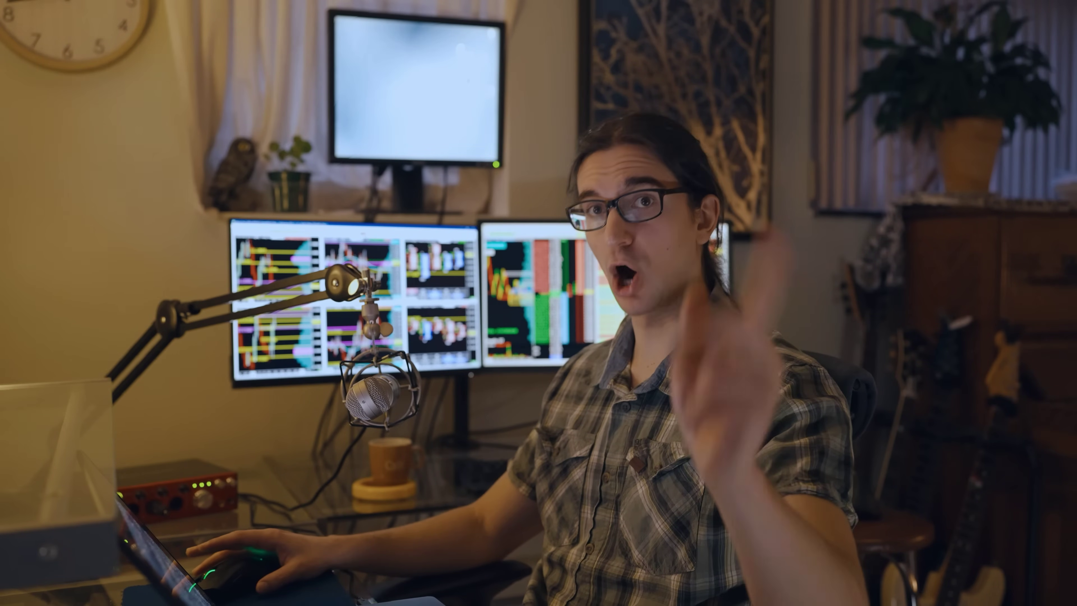
Copy the bot's API token and return to the USDCAD chart, panned to the latest candles.
{"action": "left_click", "coordinate": [489, 452]}
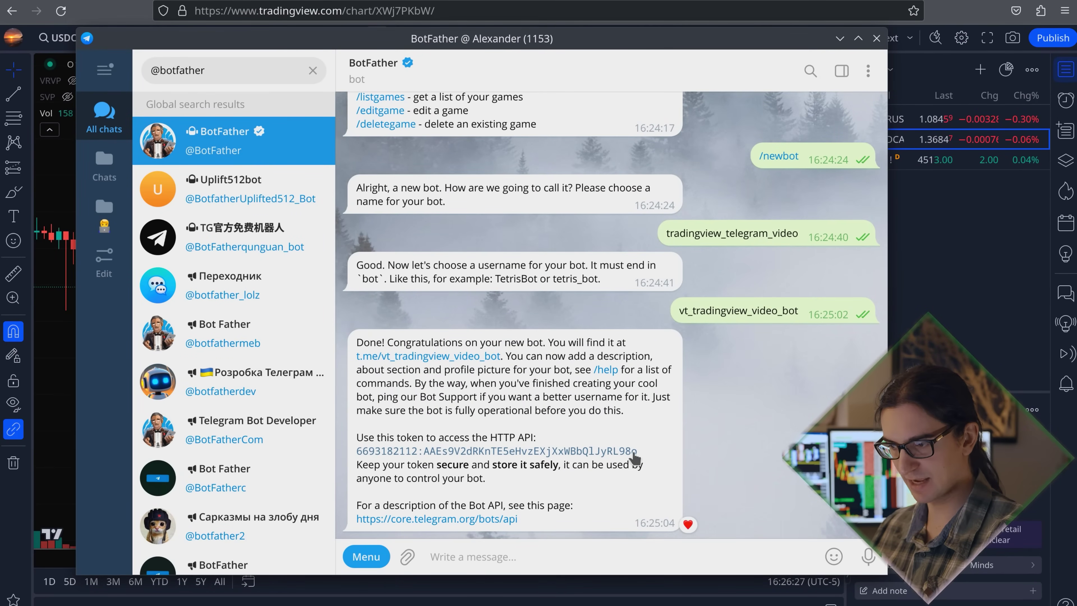
{"action": "key", "text": "alt+Tab"}
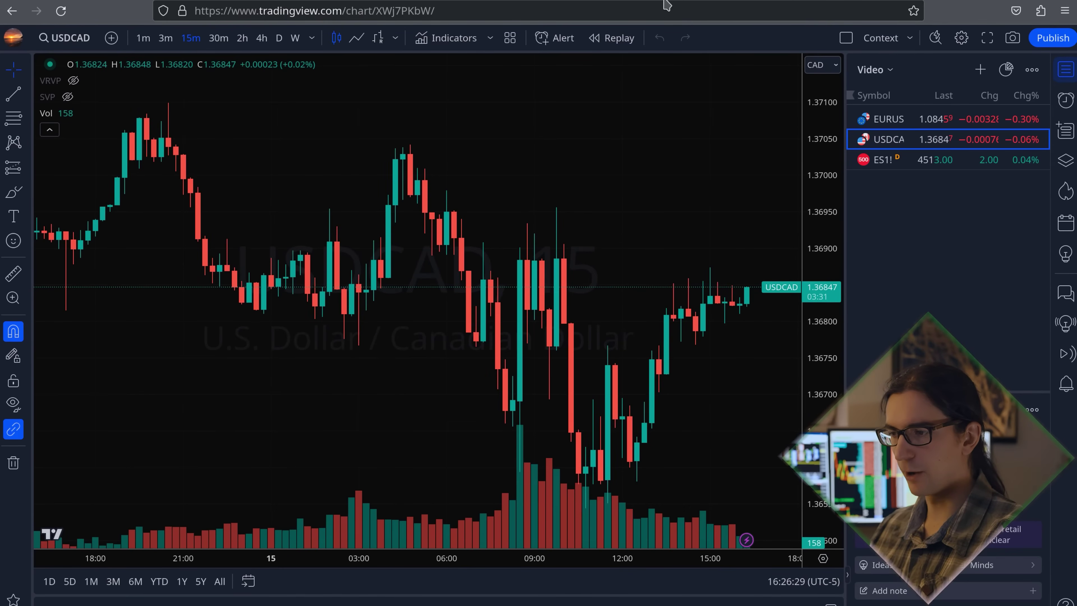
{"action": "left_click_drag", "start_coordinate": [639, 204], "coordinate": [538, 195]}
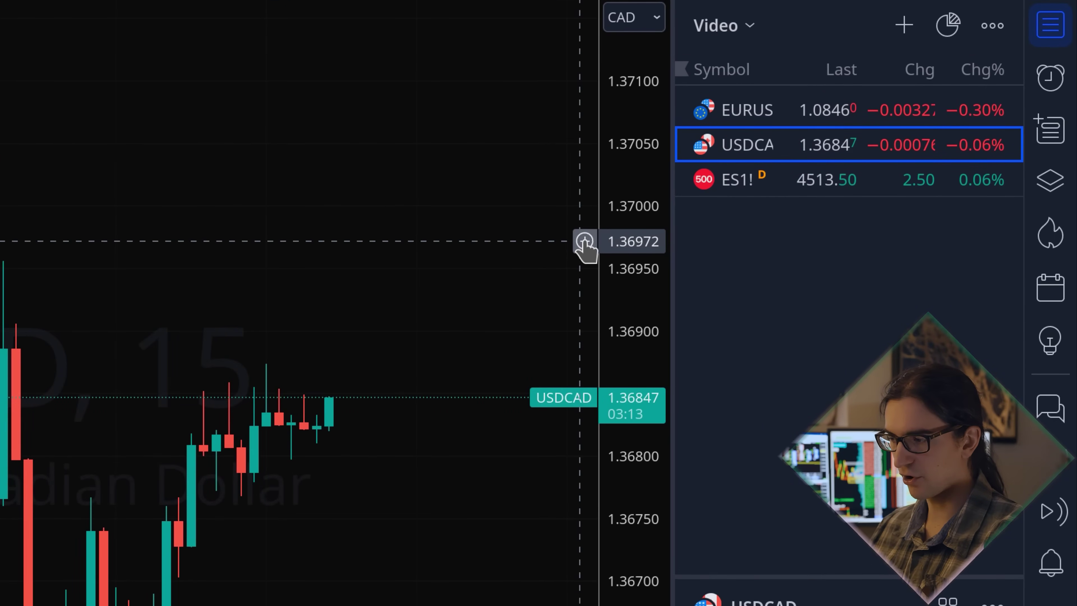
{"action": "left_click", "coordinate": [584, 241]}
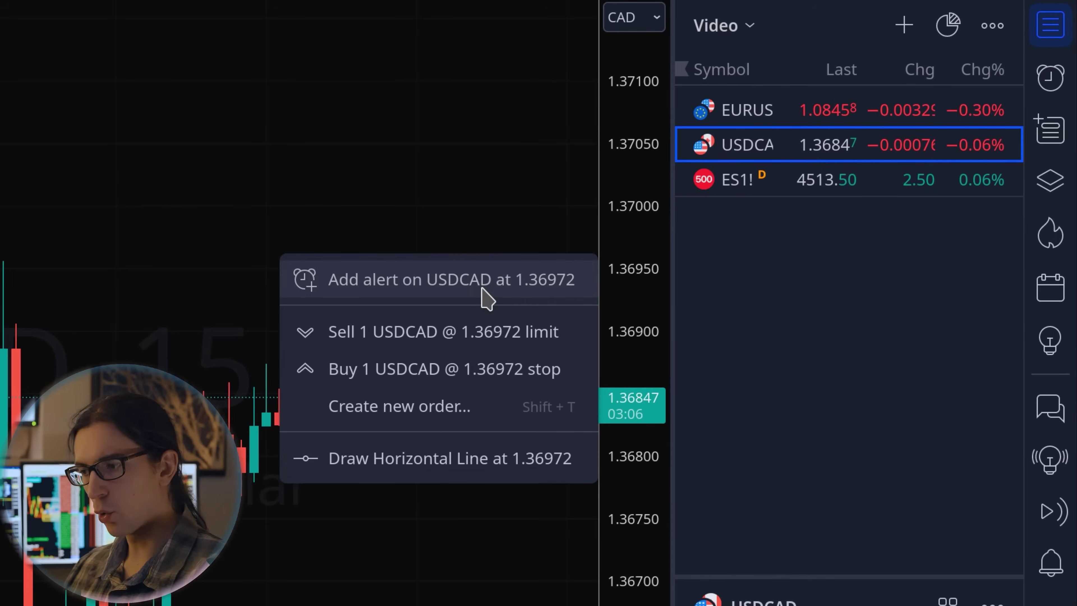
{"action": "left_click", "coordinate": [481, 188]}
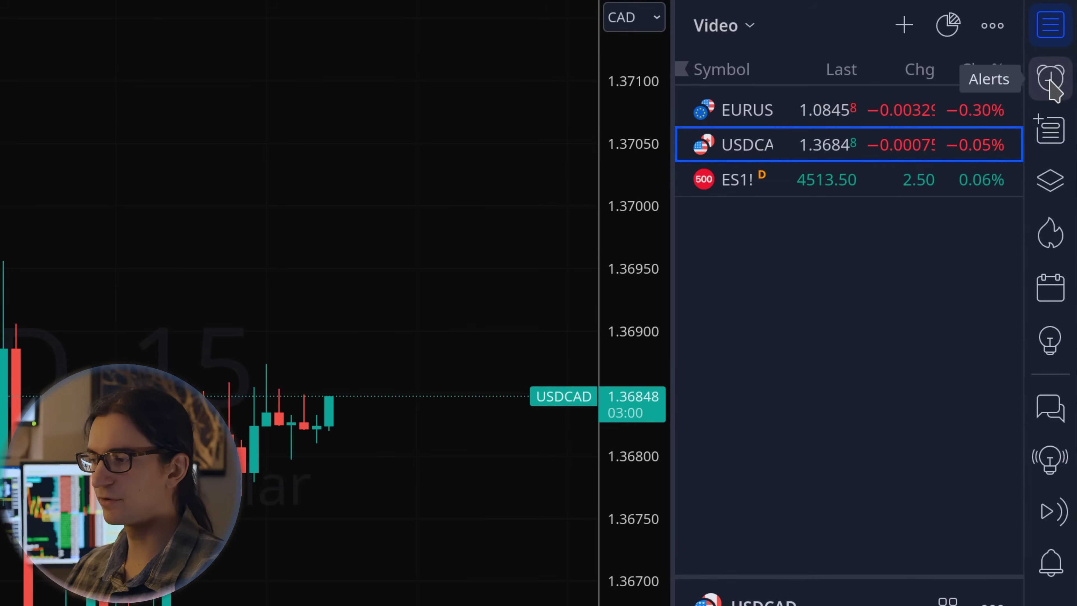
Start a new USDCAD alert crossing 1.37000 and show its notification options.
{"action": "left_click", "coordinate": [1055, 87]}
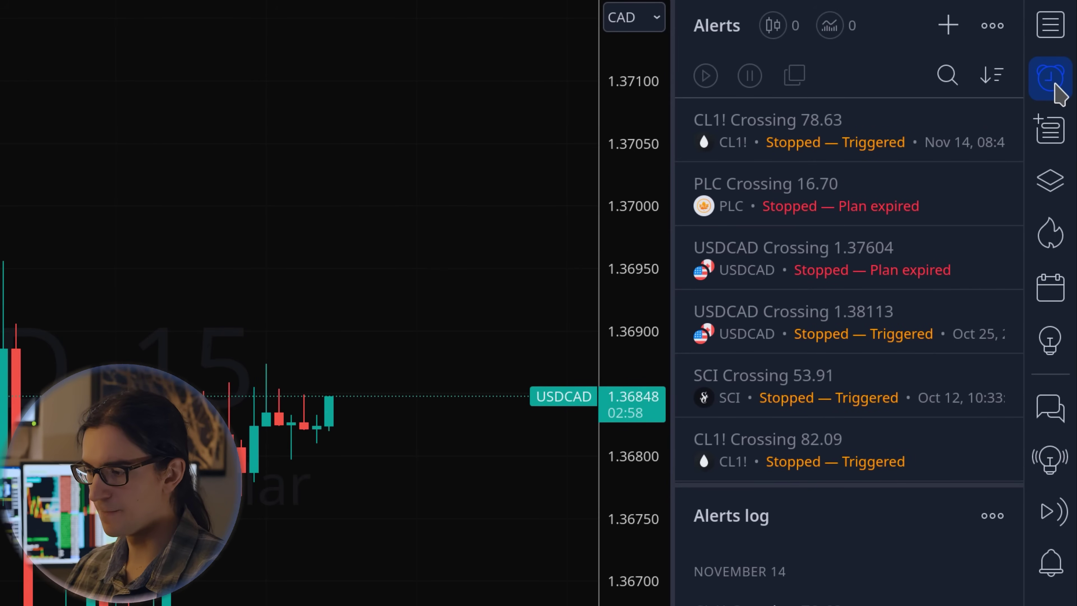
{"action": "left_click", "coordinate": [947, 27]}
{"action": "left_click_drag", "start_coordinate": [300, 289], "coordinate": [271, 292]}
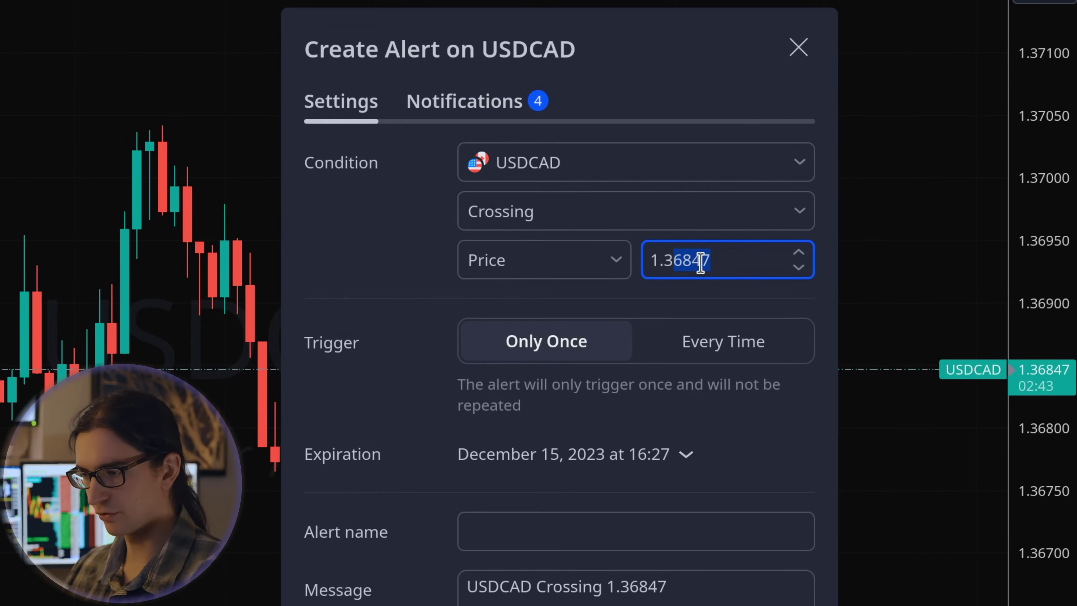
{"action": "type", "text": "7"}
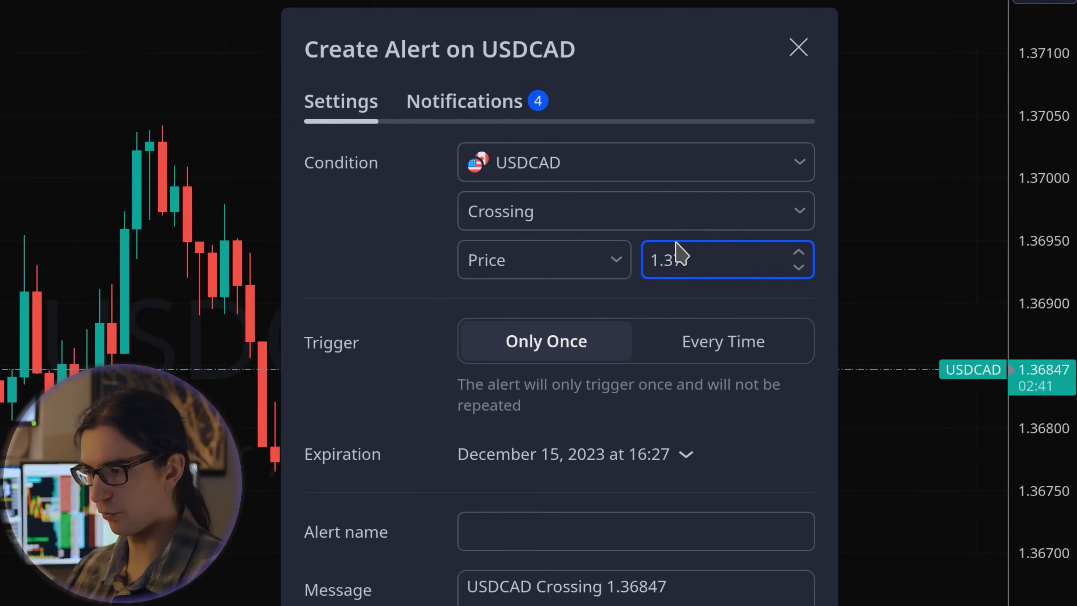
{"action": "key", "text": "Return"}
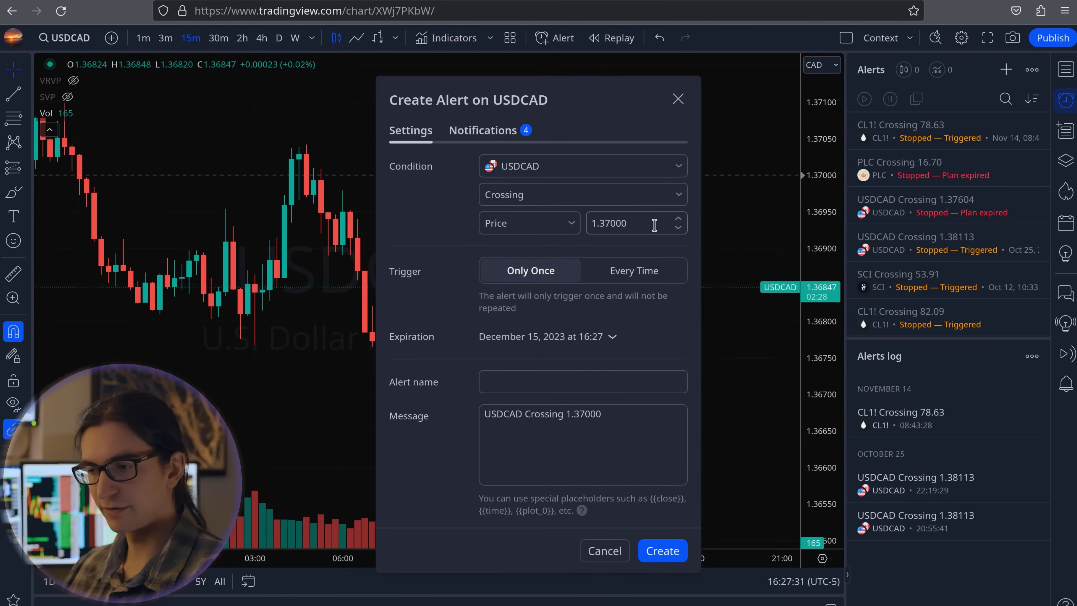
{"action": "left_click", "coordinate": [490, 133]}
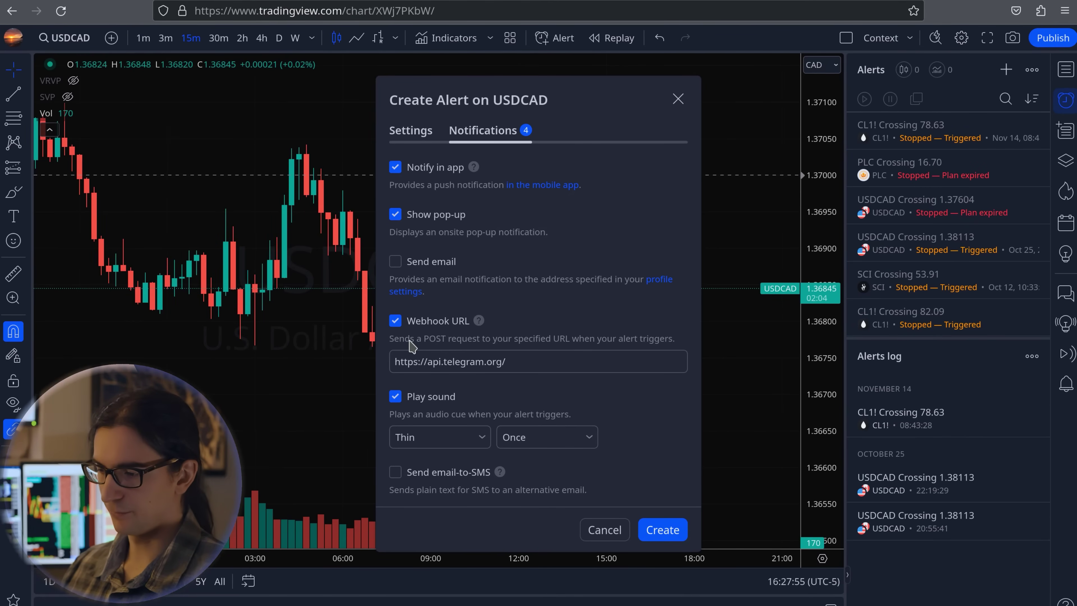
Paste the bot token onto the end of the webhook URL after /bot.
{"action": "left_click", "coordinate": [393, 363]}
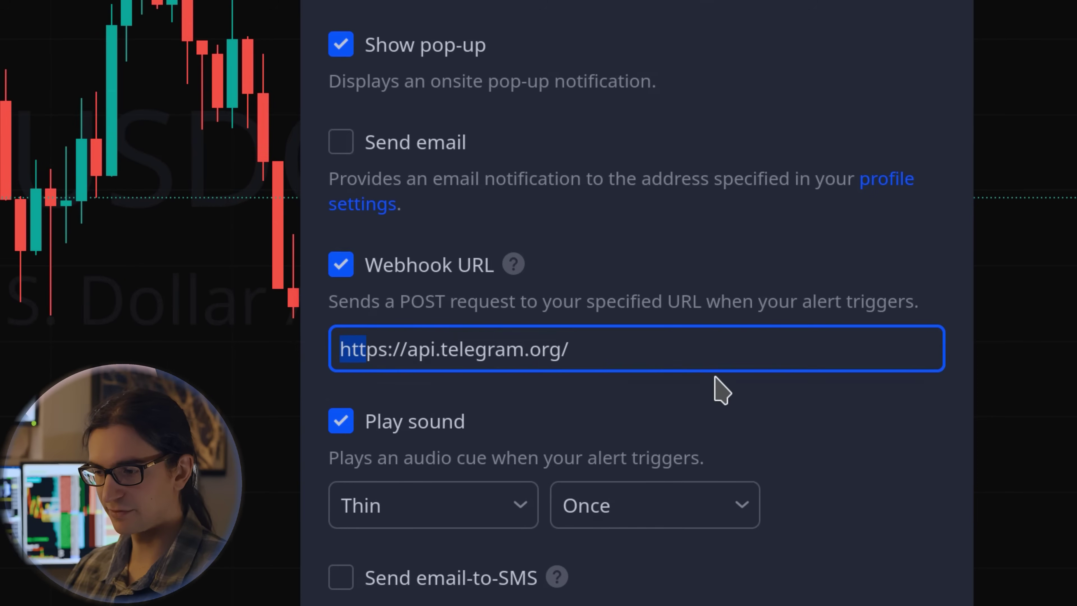
{"action": "left_click_drag", "start_coordinate": [541, 363], "coordinate": [310, 337]}
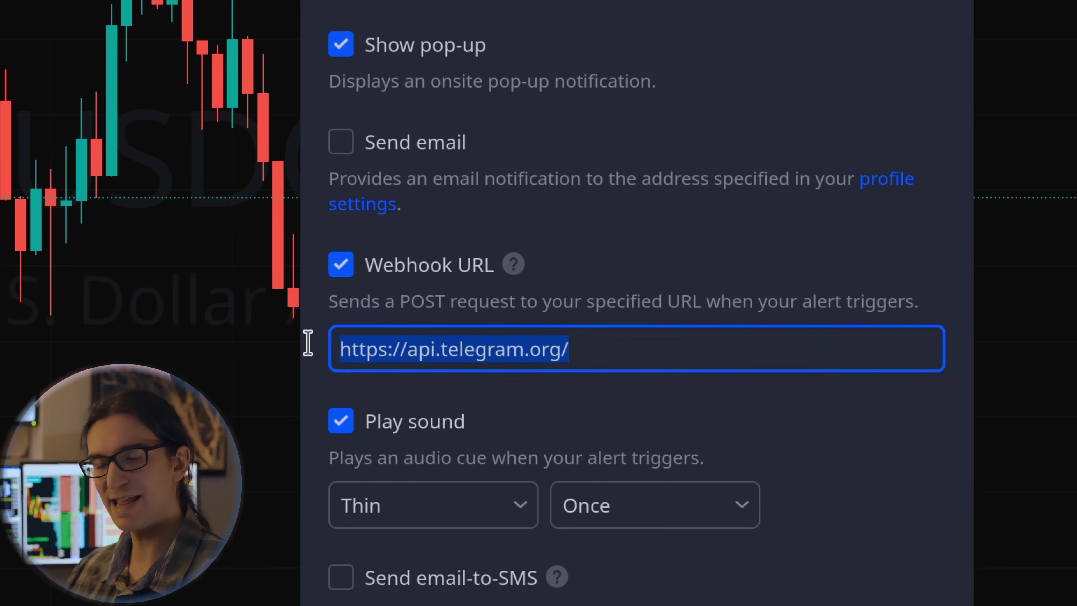
{"action": "left_click", "coordinate": [584, 350]}
{"action": "left_click", "coordinate": [579, 351]}
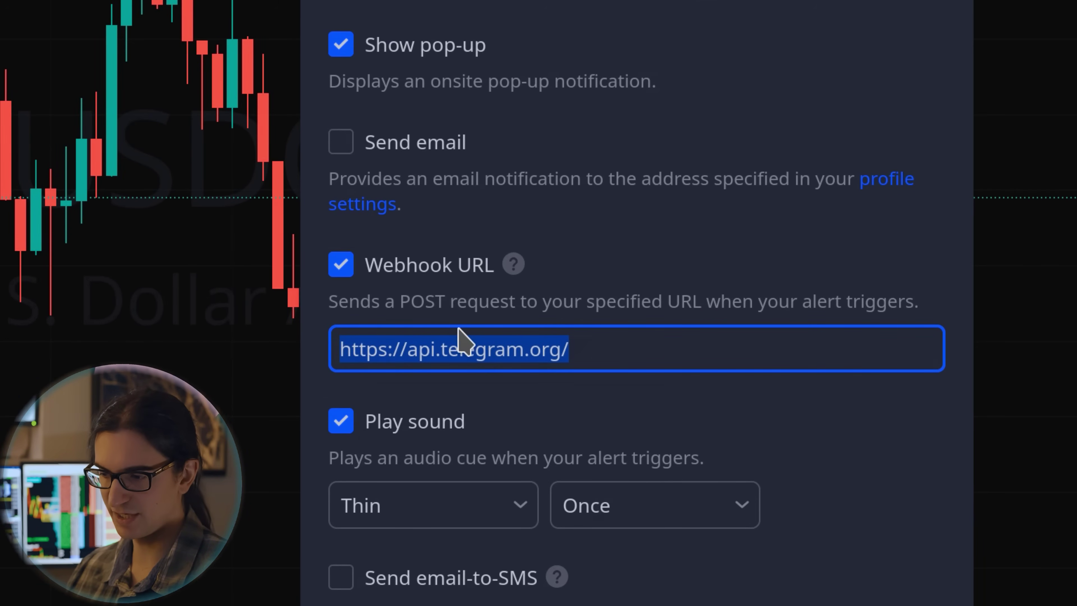
{"action": "left_click", "coordinate": [614, 343]}
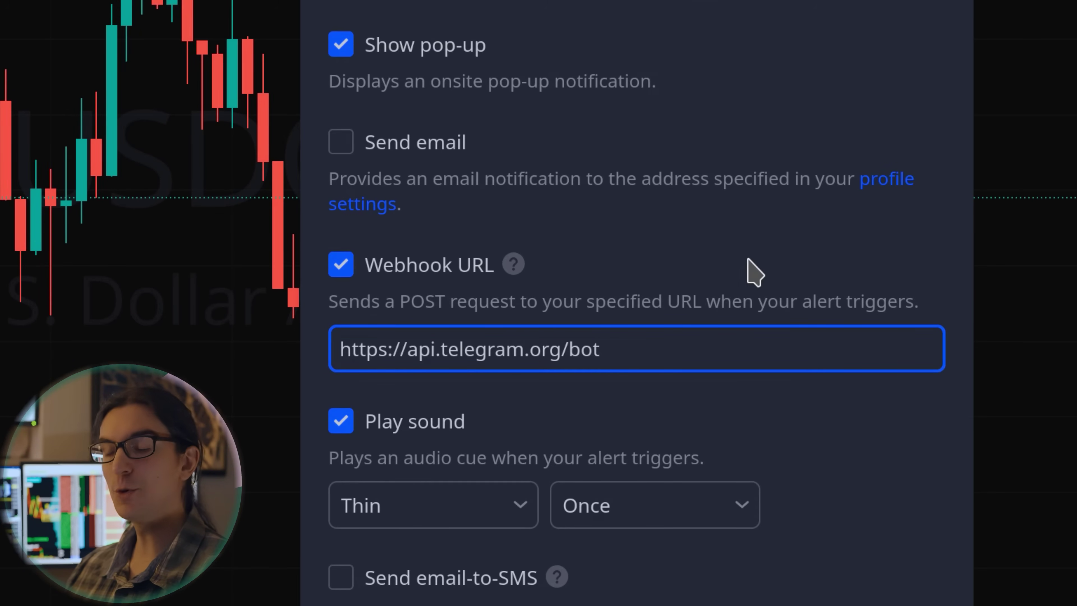
{"action": "key", "text": "ctrl+v"}
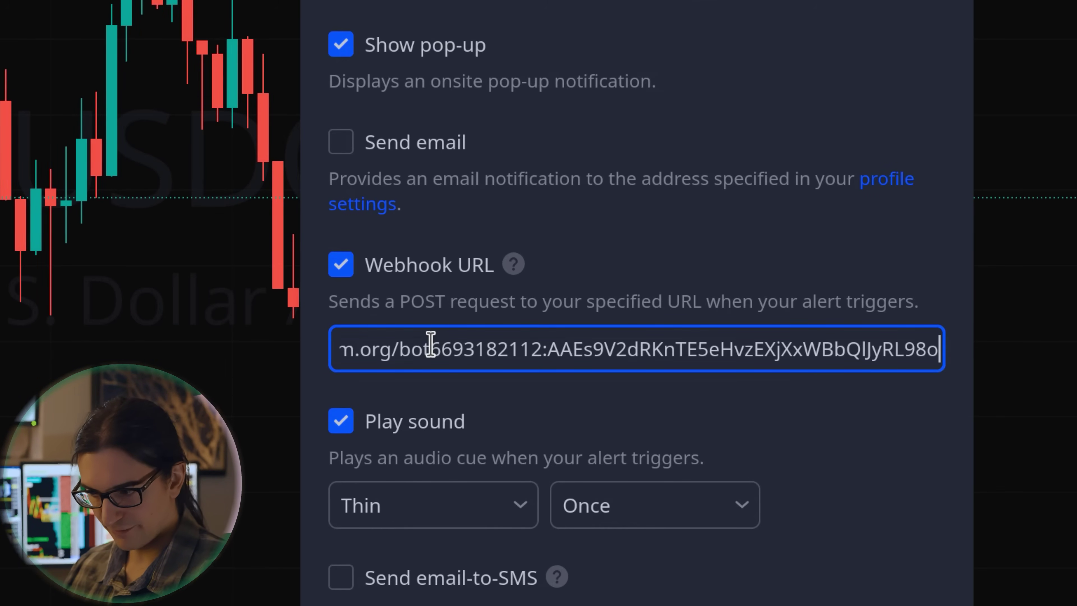
Append /sendMessage to the webhook URL after the token.
{"action": "left_click_drag", "start_coordinate": [937, 346], "coordinate": [446, 335]}
{"action": "key", "text": "End"}
{"action": "type", "text": "/"}
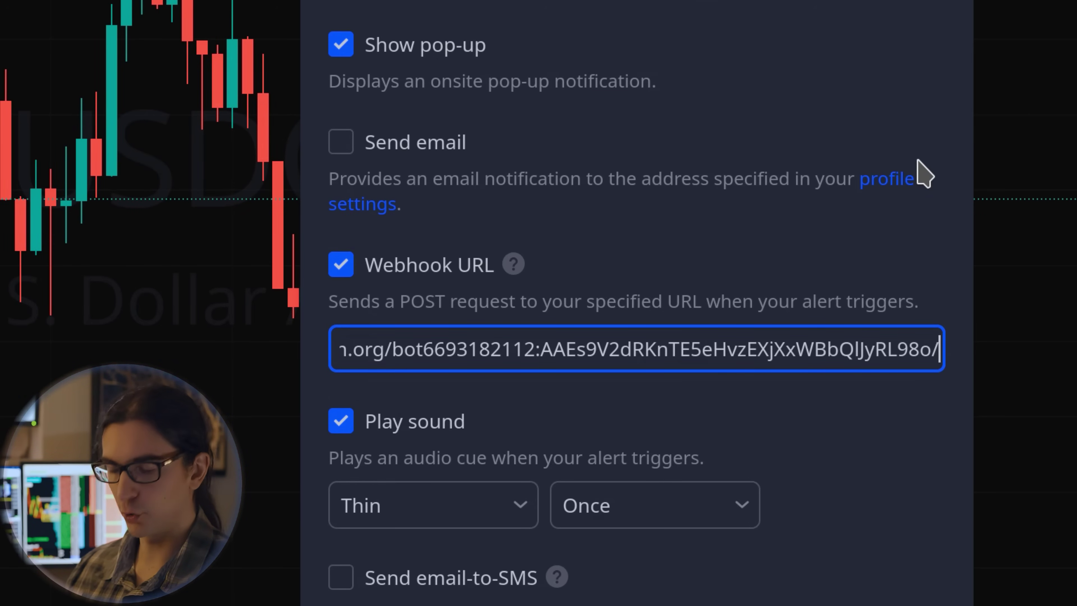
{"action": "type", "text": "sen"}
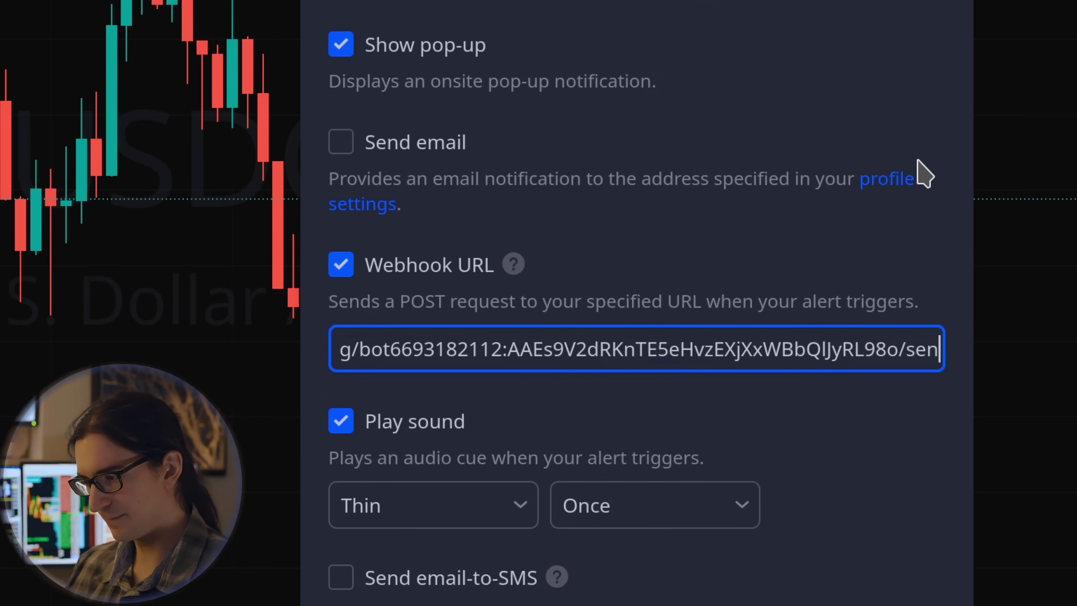
{"action": "type", "text": "dMessage"}
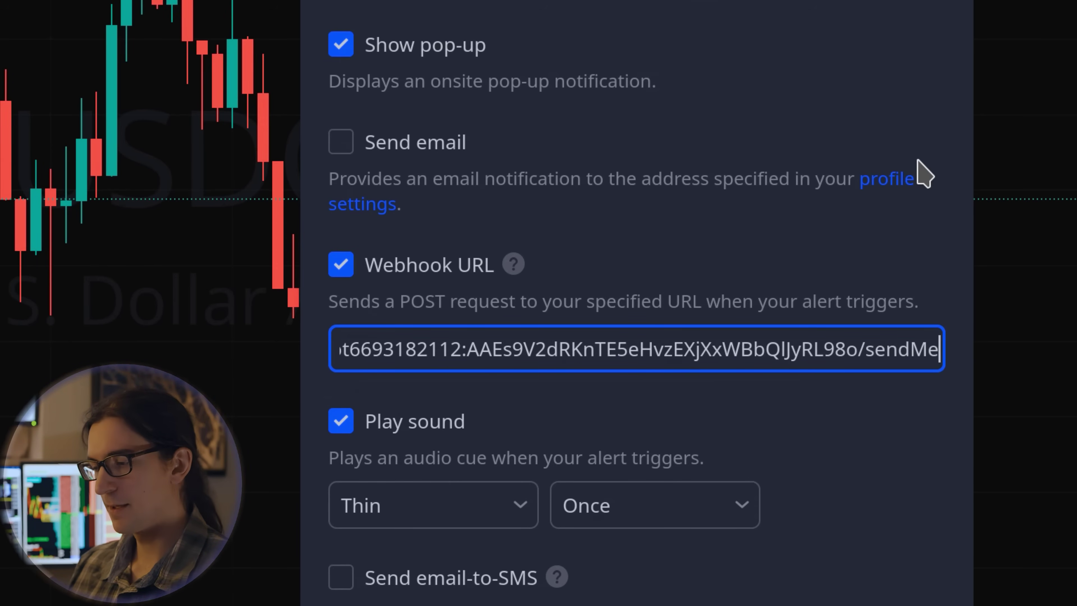
{"action": "double_click", "coordinate": [930, 348]}
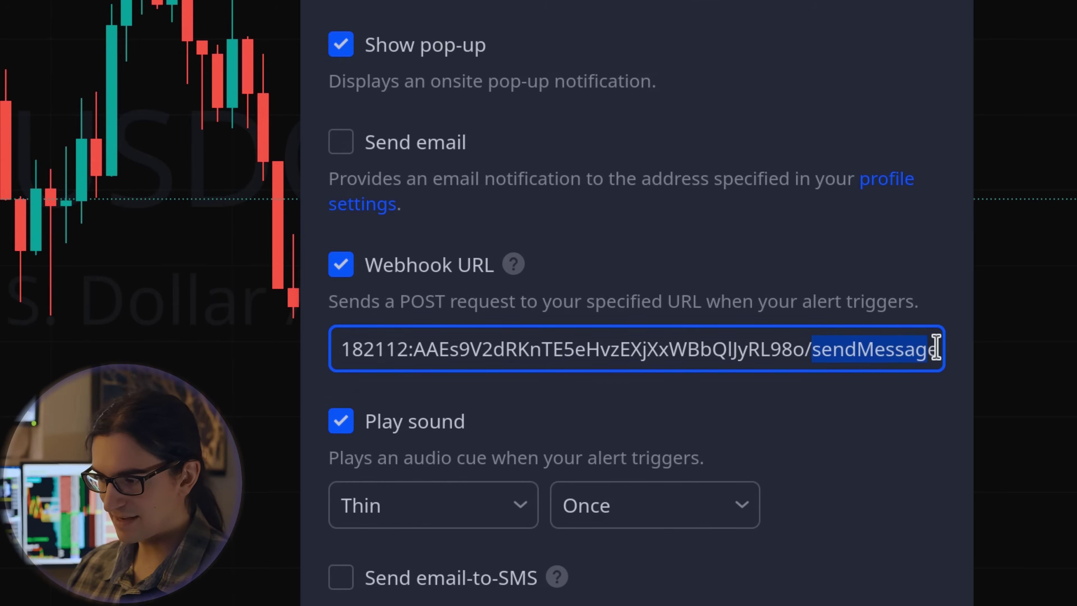
{"action": "left_click", "coordinate": [937, 352]}
{"action": "left_click_drag", "start_coordinate": [936, 352], "coordinate": [810, 351]}
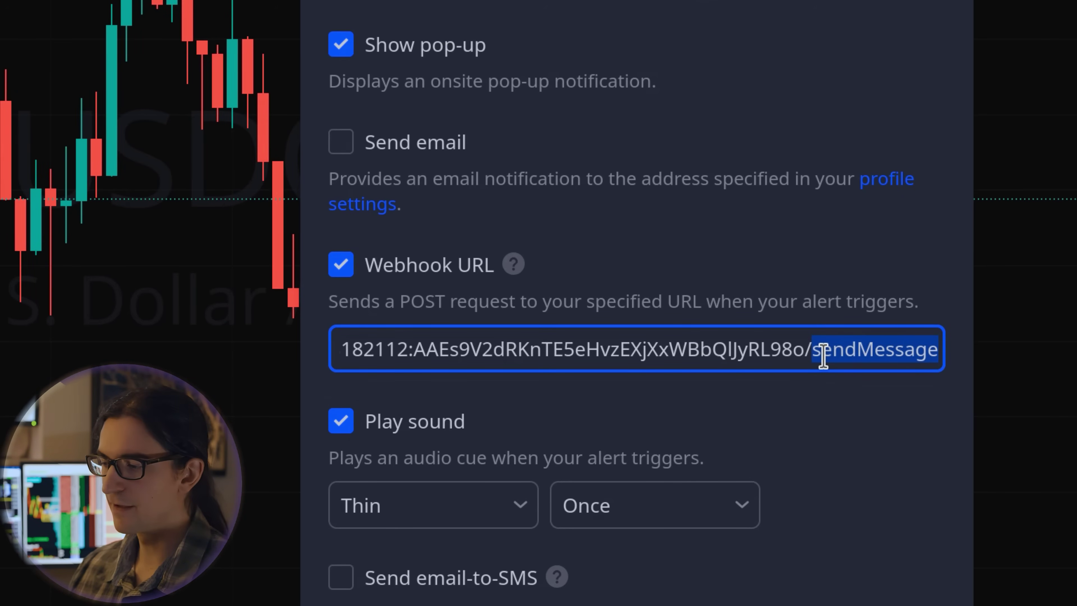
{"action": "left_click", "coordinate": [827, 346]}
{"action": "left_click", "coordinate": [848, 379]}
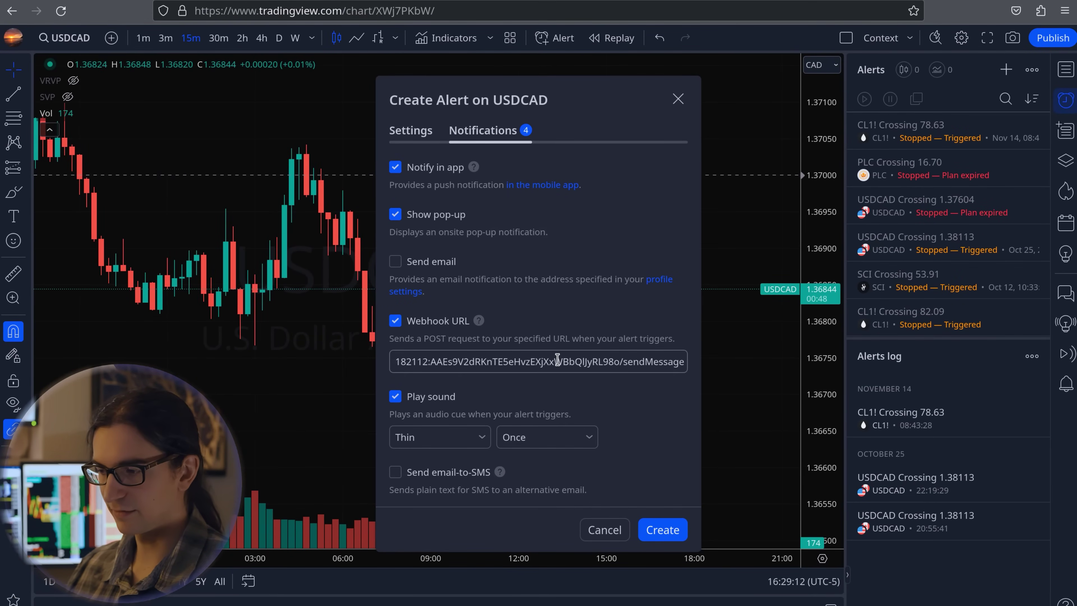
Go back to the alert's Settings and select the 'USDCAD Crossing 1.37000' message text.
{"action": "left_click", "coordinate": [414, 131]}
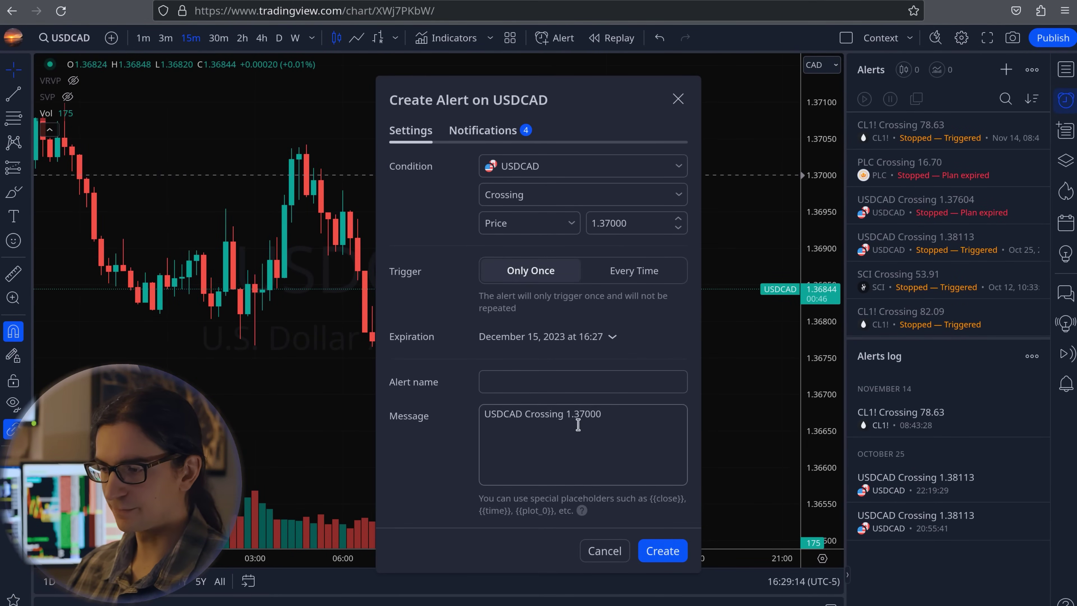
{"action": "left_click", "coordinate": [540, 380]}
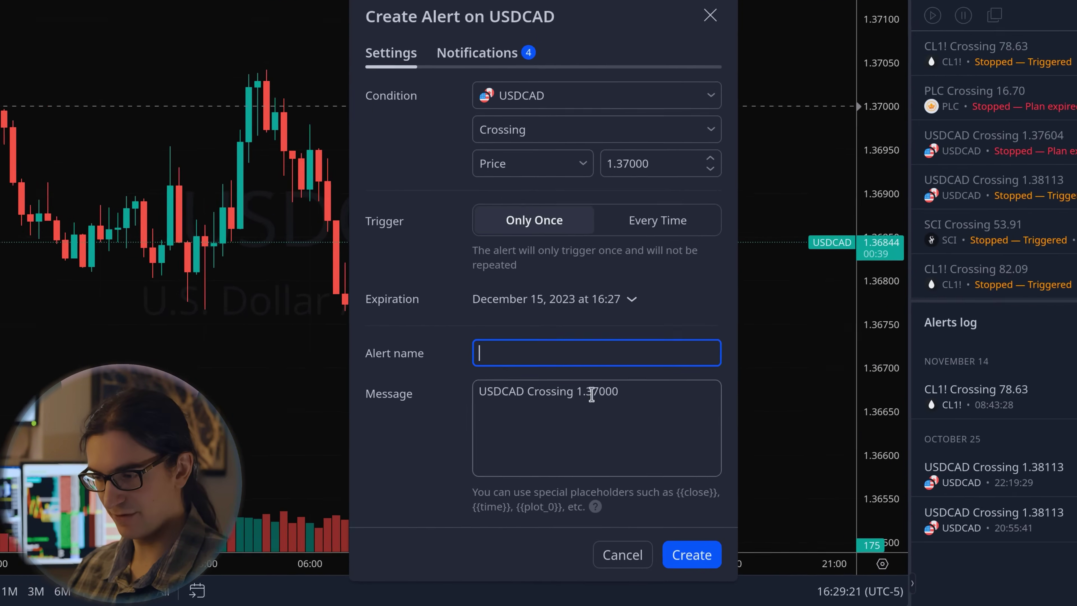
{"action": "triple_click", "coordinate": [580, 414]}
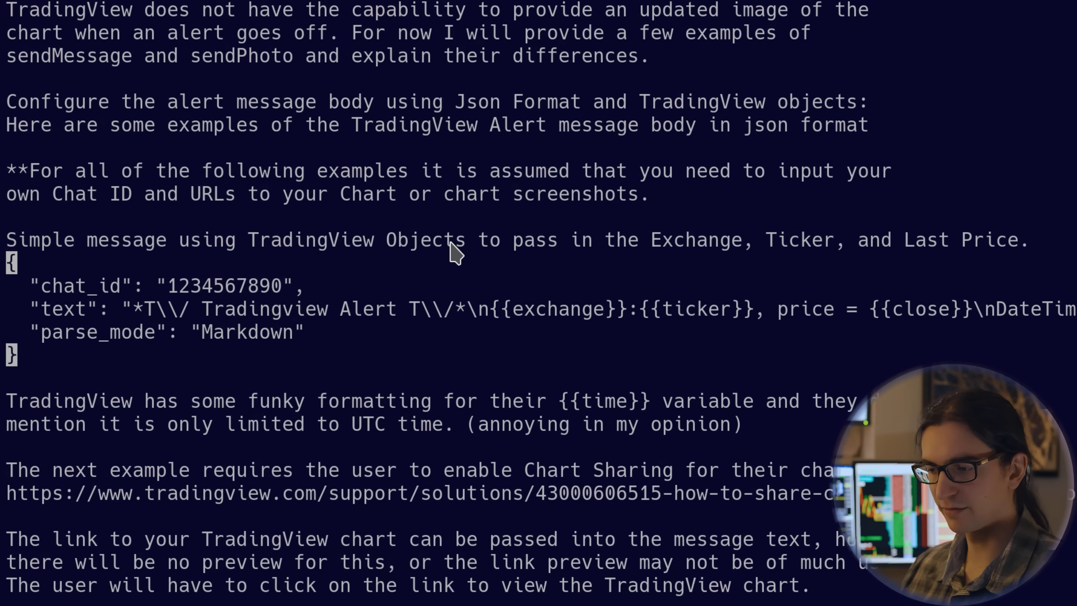
Point out the Exchange, Ticker, Last and Price parts of the JSON example.
{"action": "left_click", "coordinate": [677, 248]}
{"action": "left_click", "coordinate": [819, 243]}
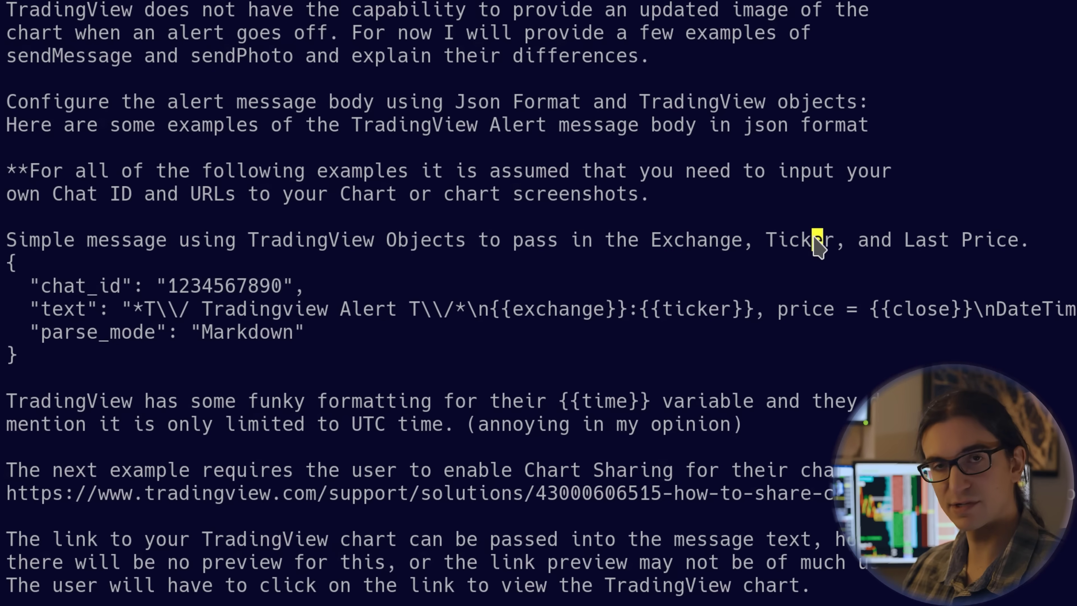
{"action": "left_click", "coordinate": [921, 244]}
{"action": "left_click", "coordinate": [1001, 244]}
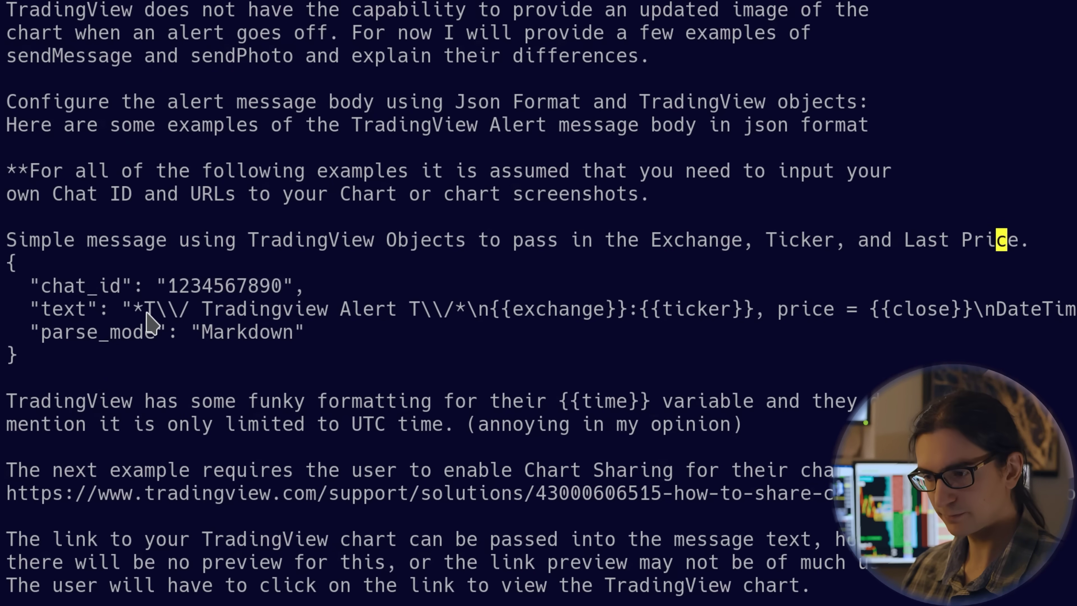
Line-select the JSON block and yank it to the system clipboard.
{"action": "key", "text": "j"}
{"action": "key", "text": "shift+v"}
{"action": "key", "text": "shift+5"}
{"action": "key", "text": "quotedbl"}
{"action": "key", "text": "plus"}
{"action": "key", "text": "y"}
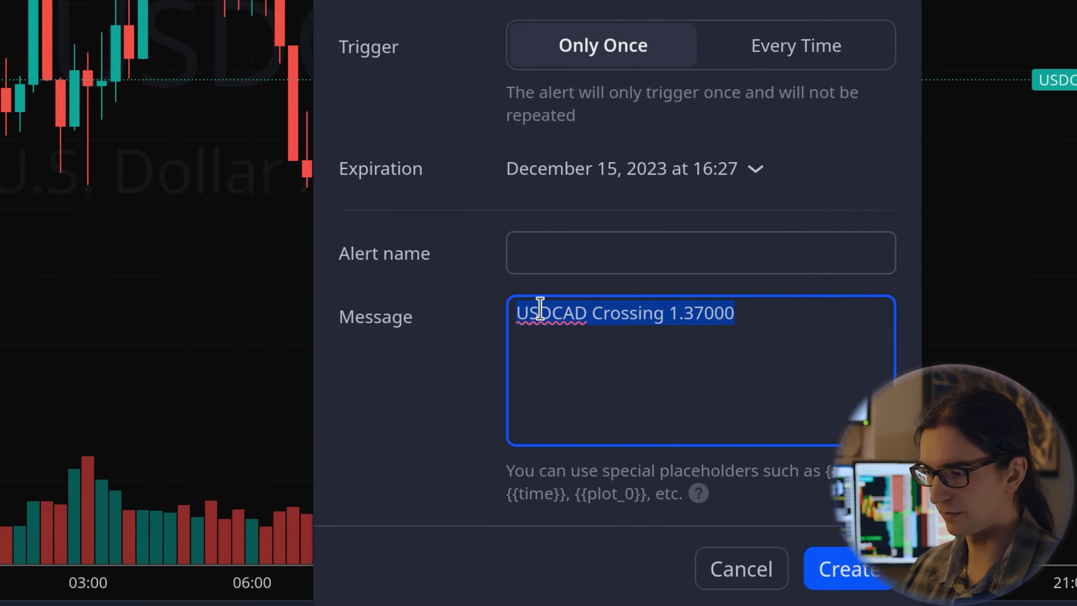
{"action": "left_click", "coordinate": [743, 313]}
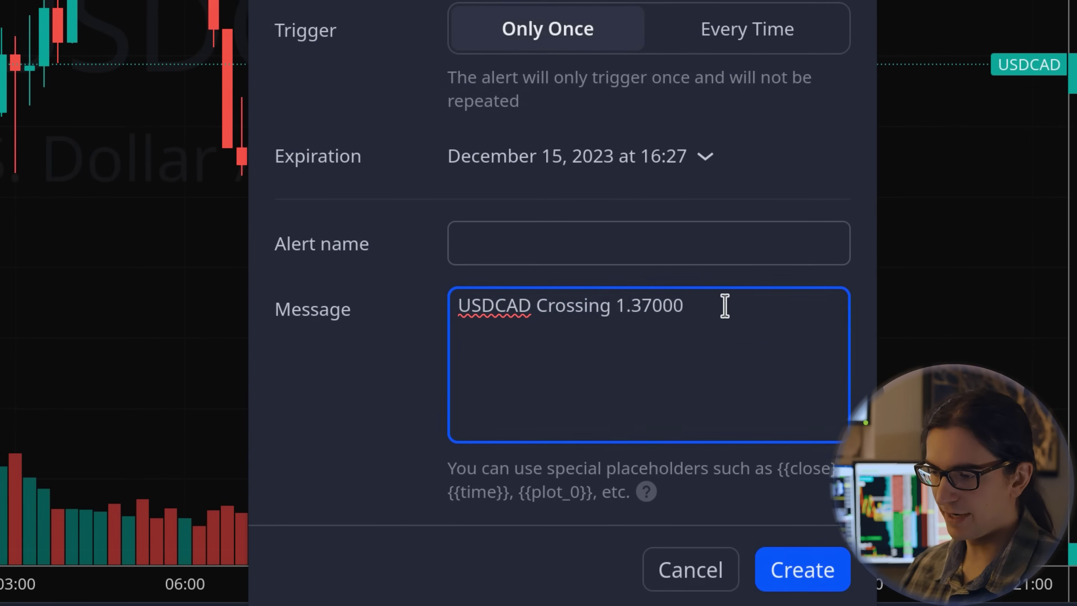
{"action": "left_click_drag", "start_coordinate": [773, 313], "coordinate": [403, 305]}
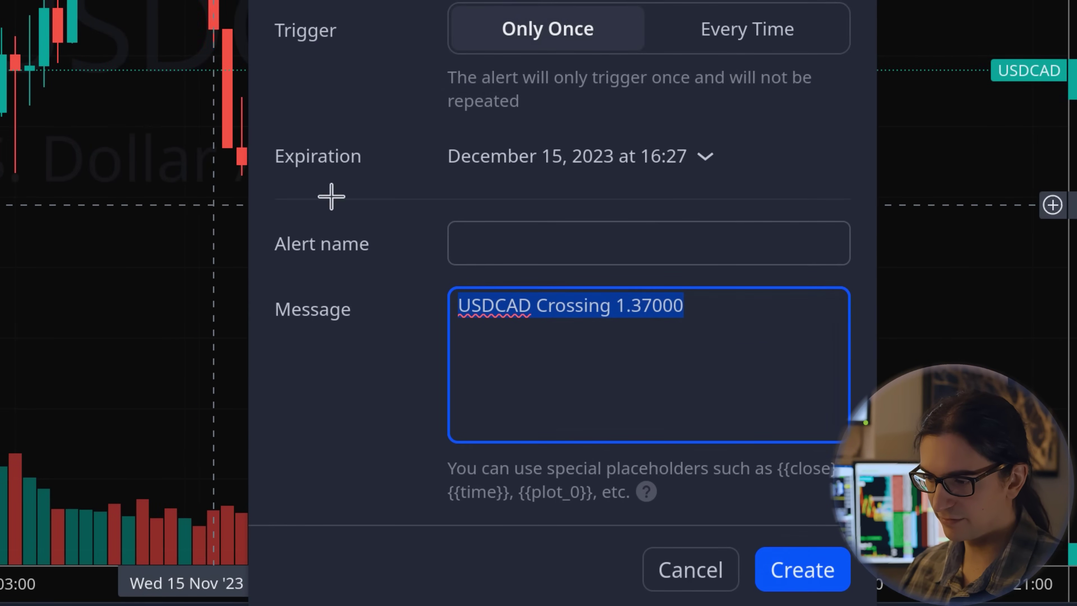
{"action": "key", "text": "ctrl+v"}
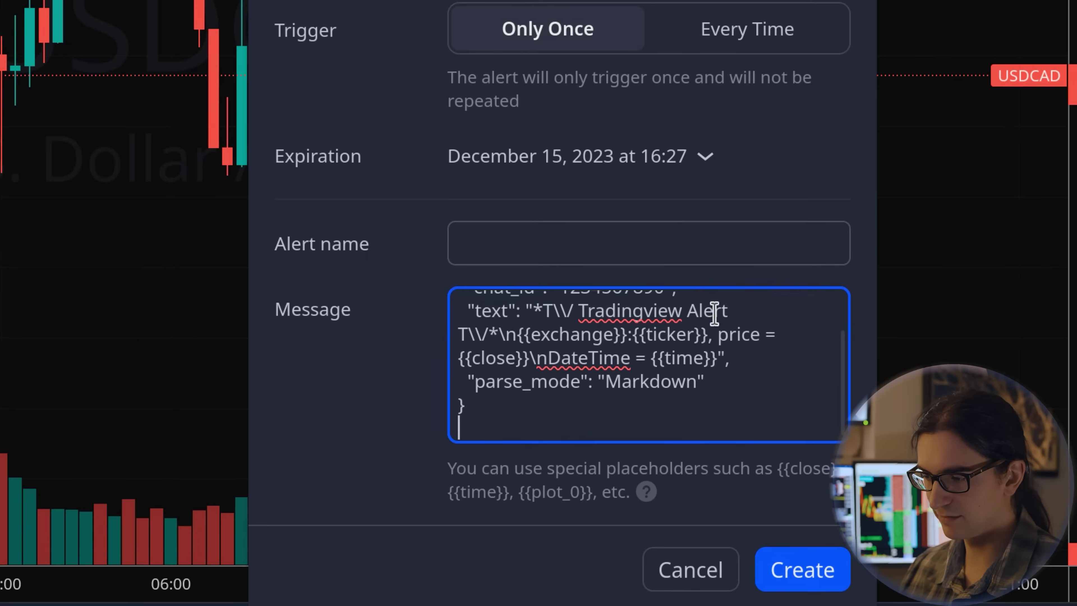
{"action": "scroll", "coordinate": [625, 377], "scroll_direction": "up", "scroll_amount": 2}
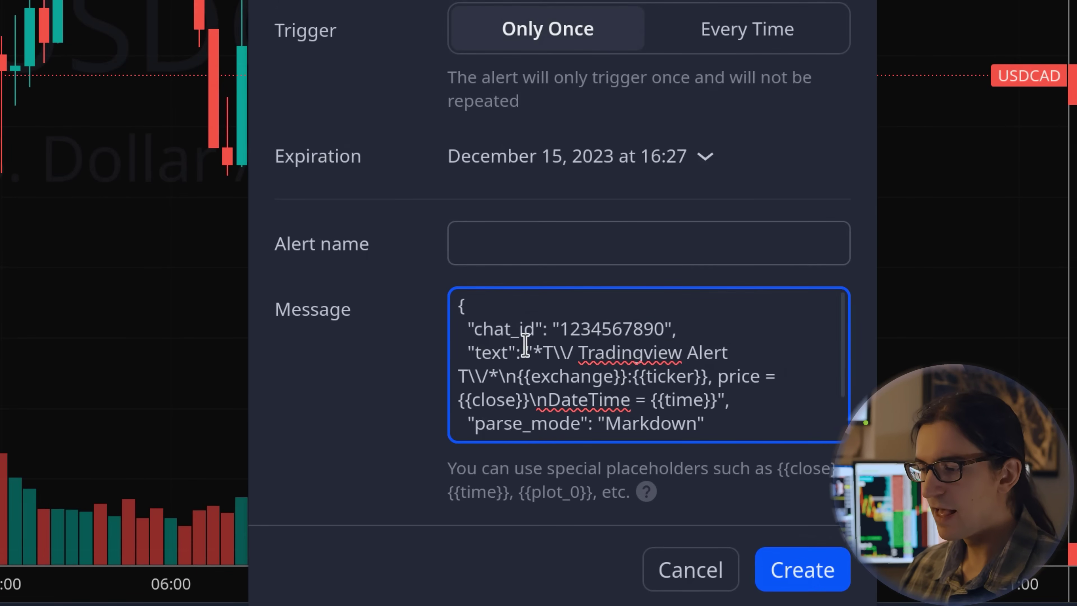
{"action": "double_click", "coordinate": [592, 323]}
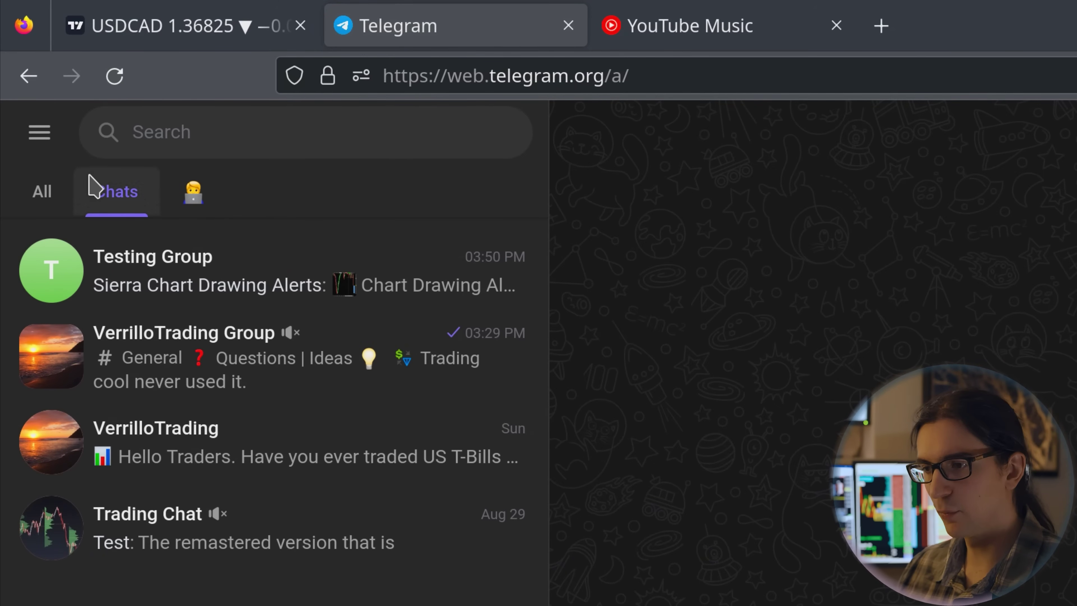
Open Saved Messages from Telegram Web's main menu.
{"action": "left_click", "coordinate": [42, 136]}
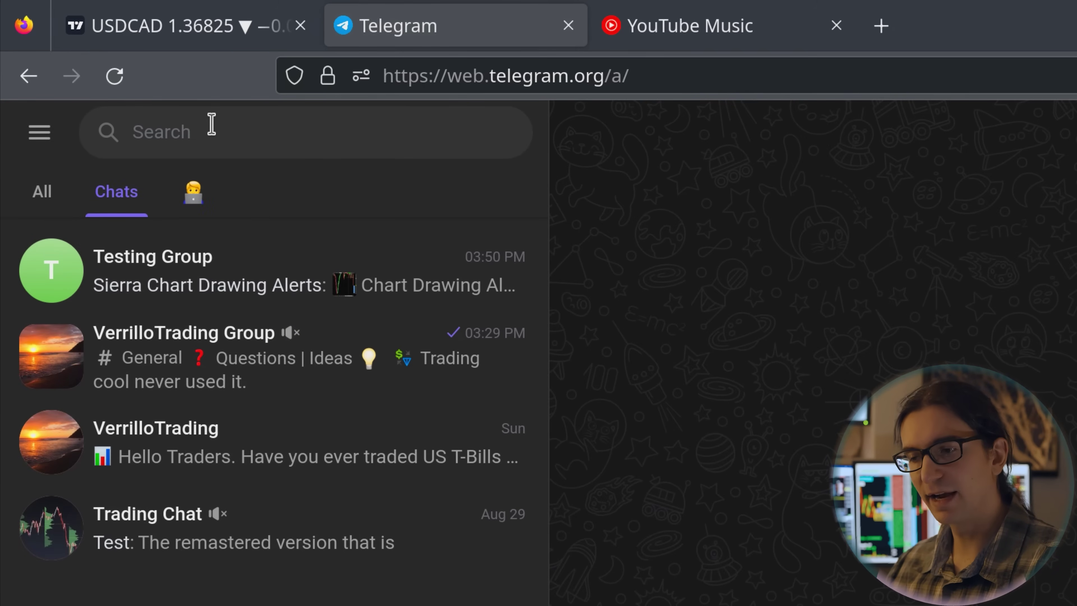
{"action": "mouse_move", "coordinate": [46, 146]}
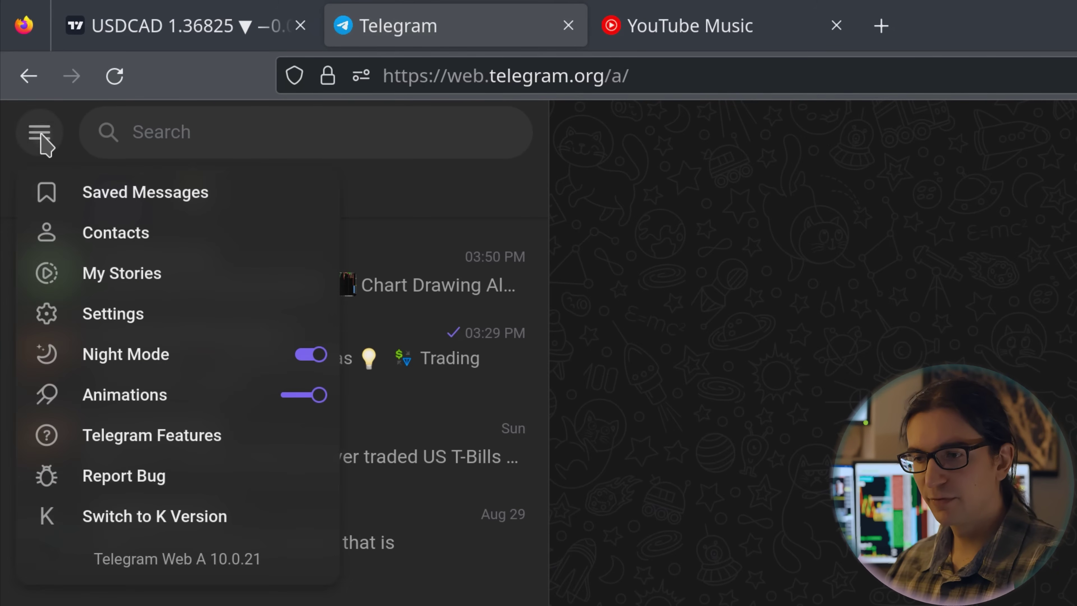
{"action": "left_click", "coordinate": [140, 211]}
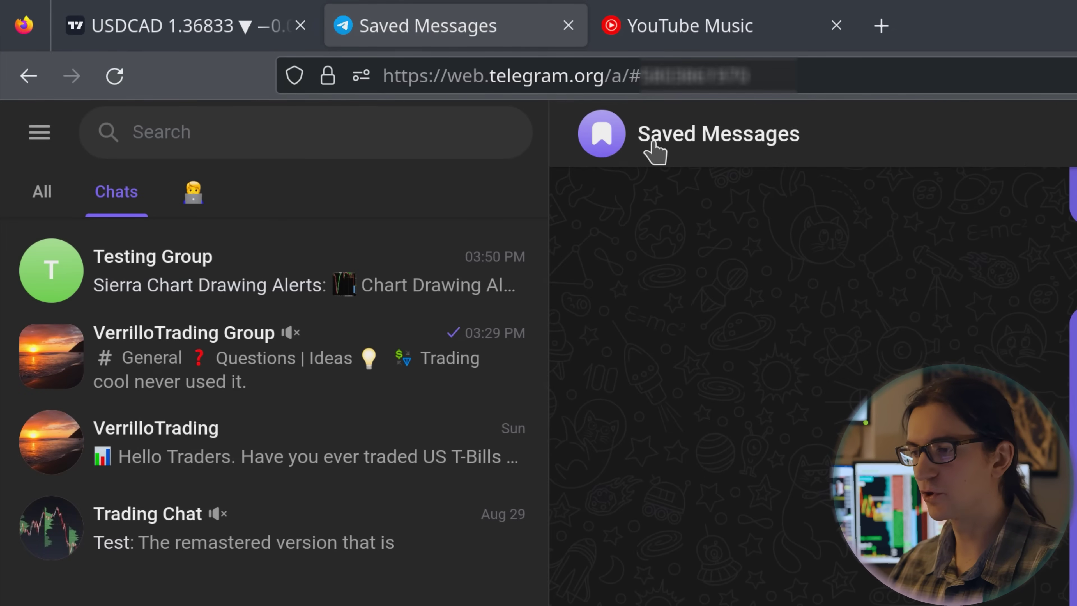
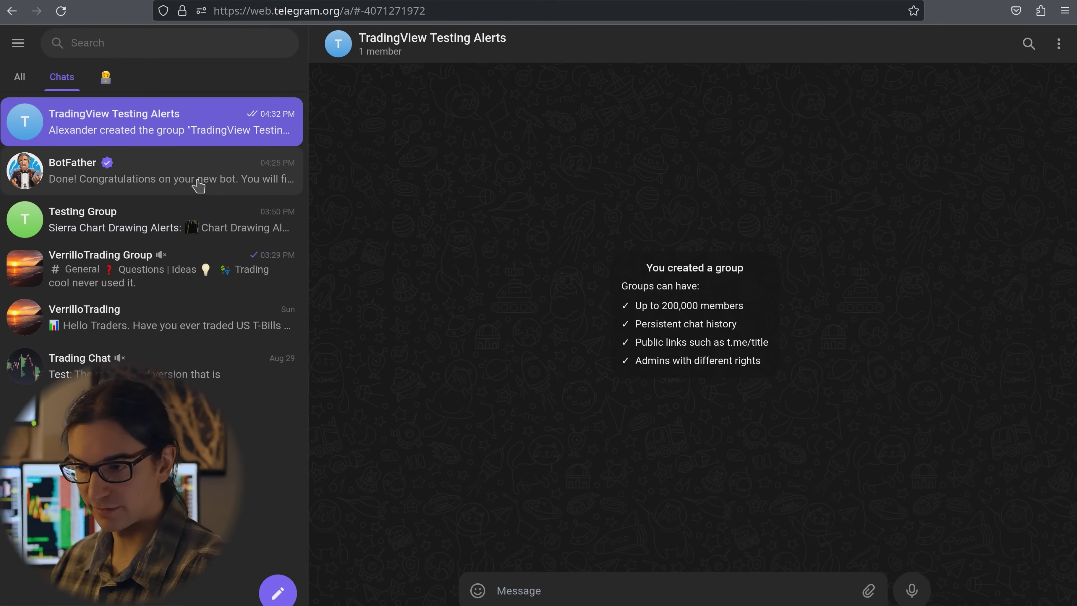
Start the tradingview_telegram_video bot from BotFather's link and glance at its bot info.
{"action": "left_click", "coordinate": [198, 185]}
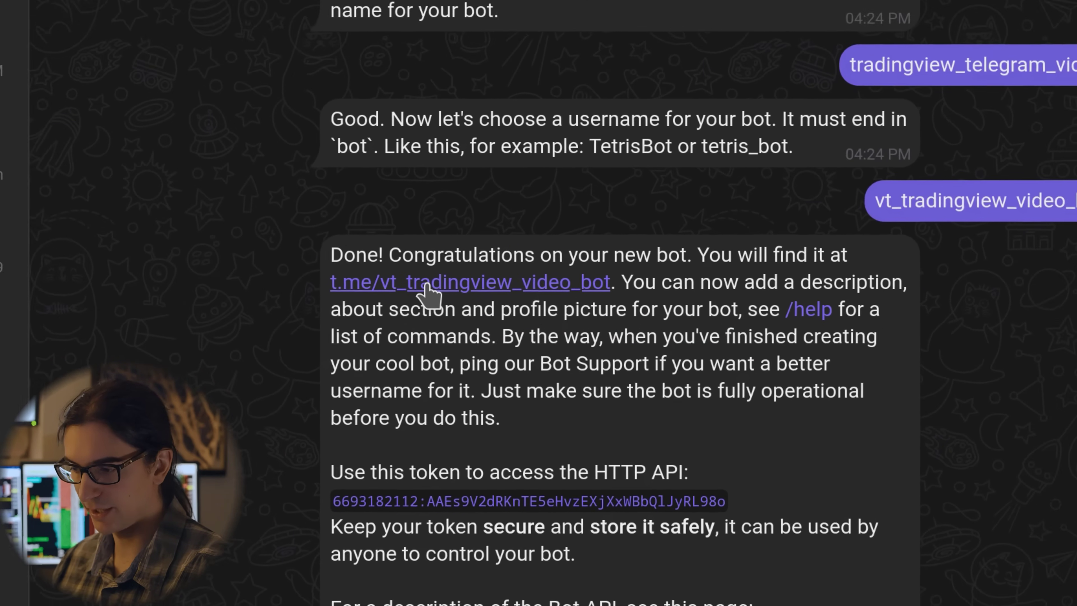
{"action": "left_click", "coordinate": [402, 264]}
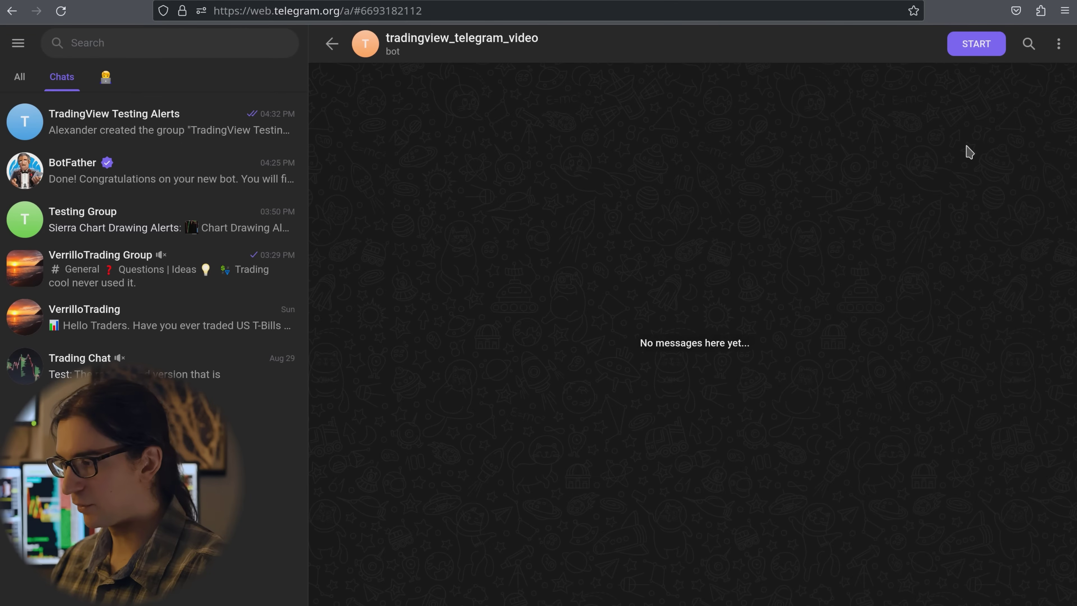
{"action": "left_click", "coordinate": [975, 44]}
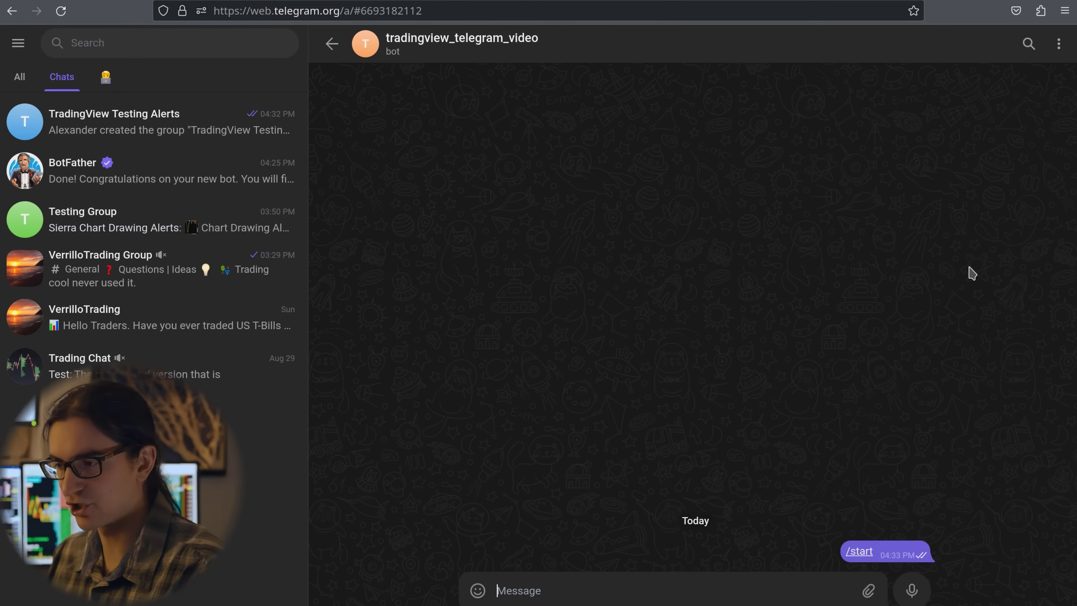
{"action": "left_click", "coordinate": [474, 44]}
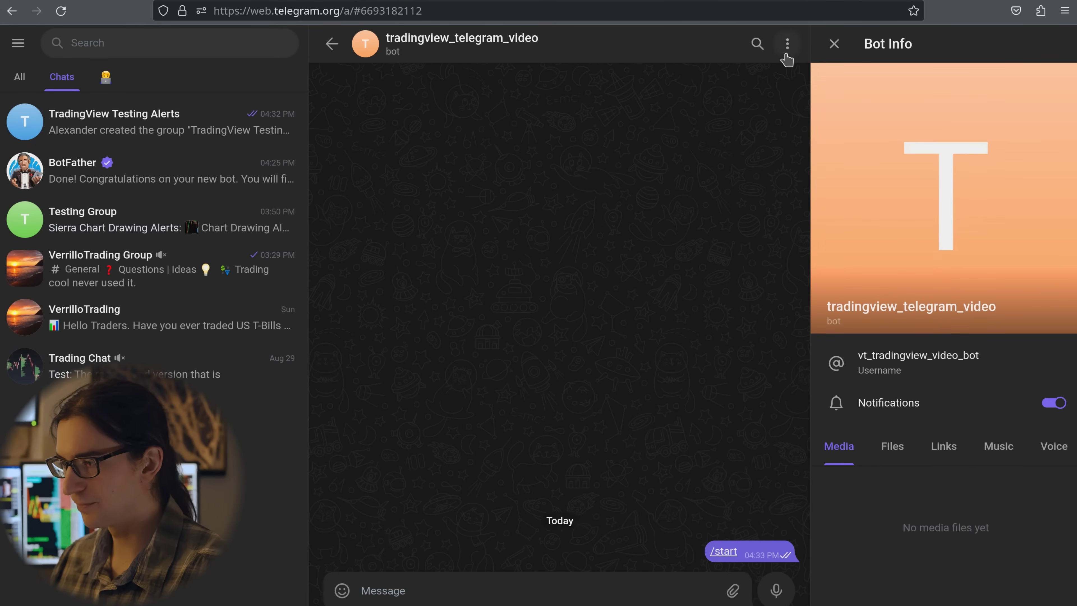
{"action": "key", "text": "Escape"}
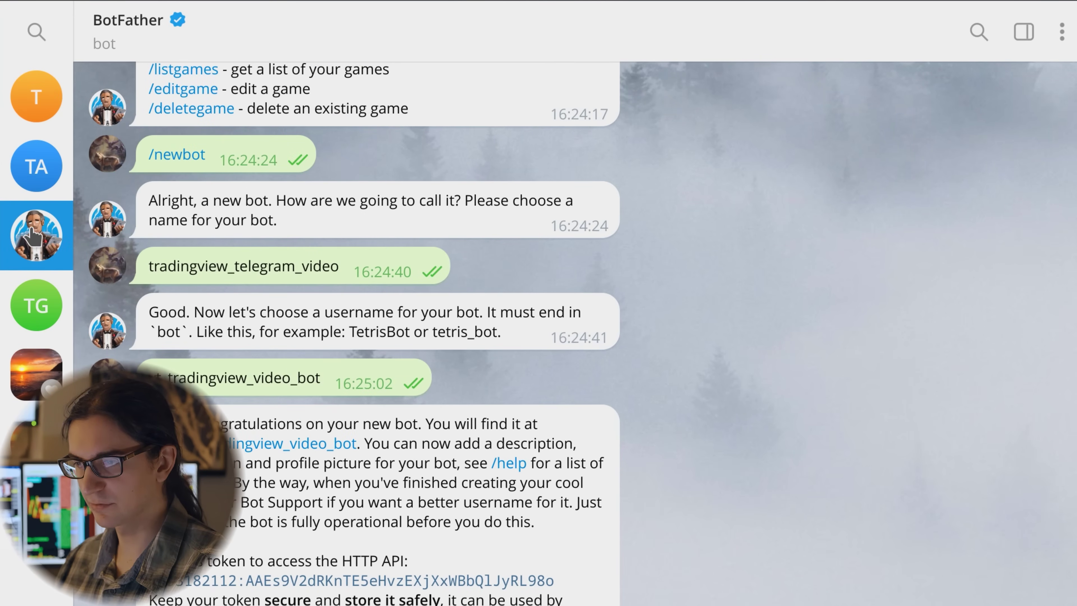
Add the tradingview_telegram_video bot to TradingView Testing Alerts and confirm the group has 2 members.
{"action": "left_click", "coordinate": [50, 101]}
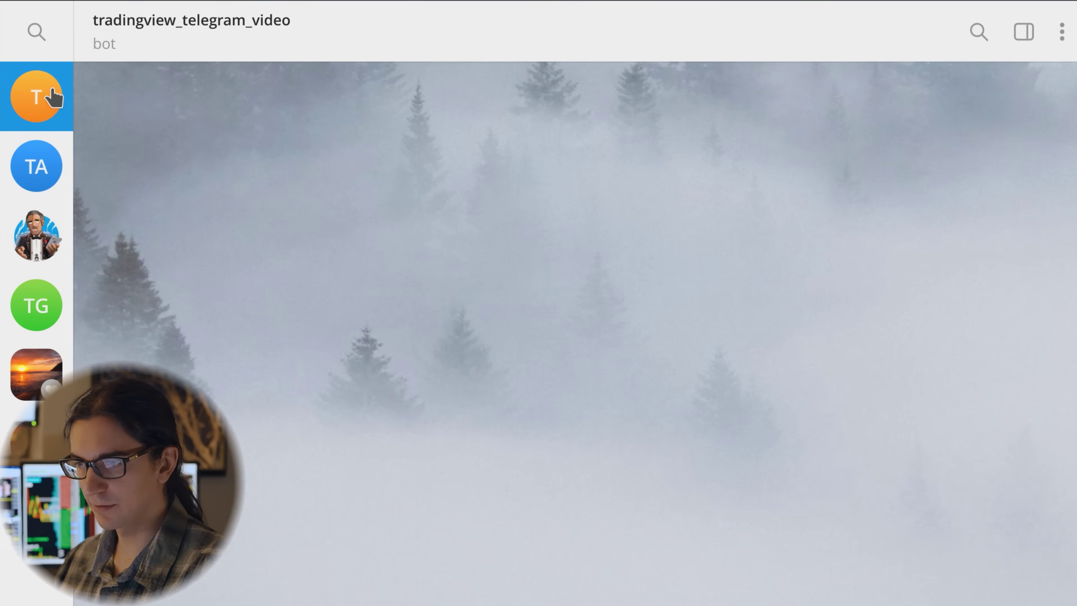
{"action": "left_click", "coordinate": [254, 31]}
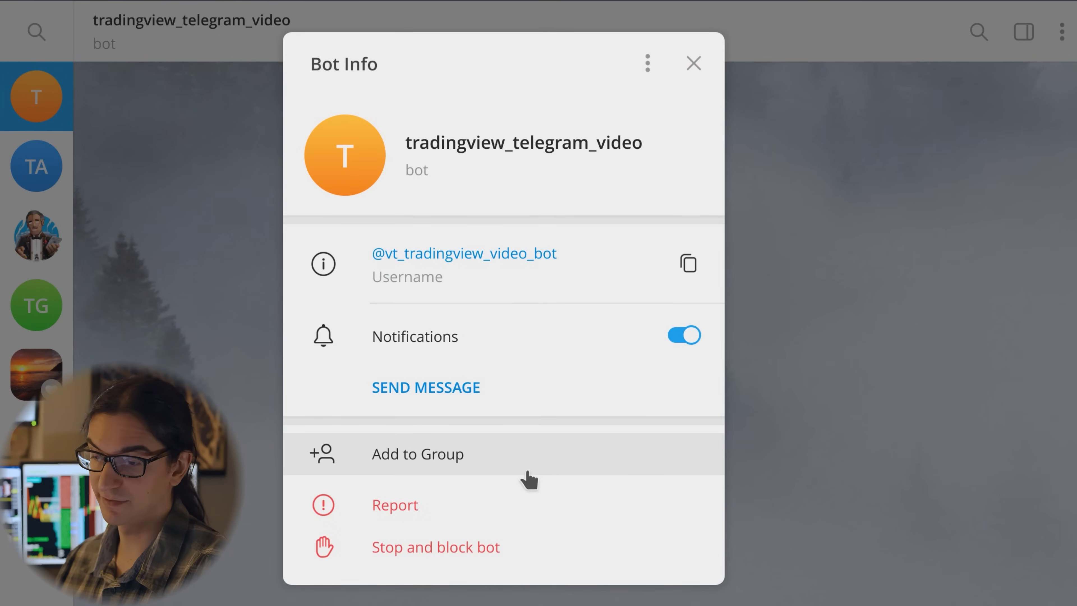
{"action": "left_click", "coordinate": [500, 471]}
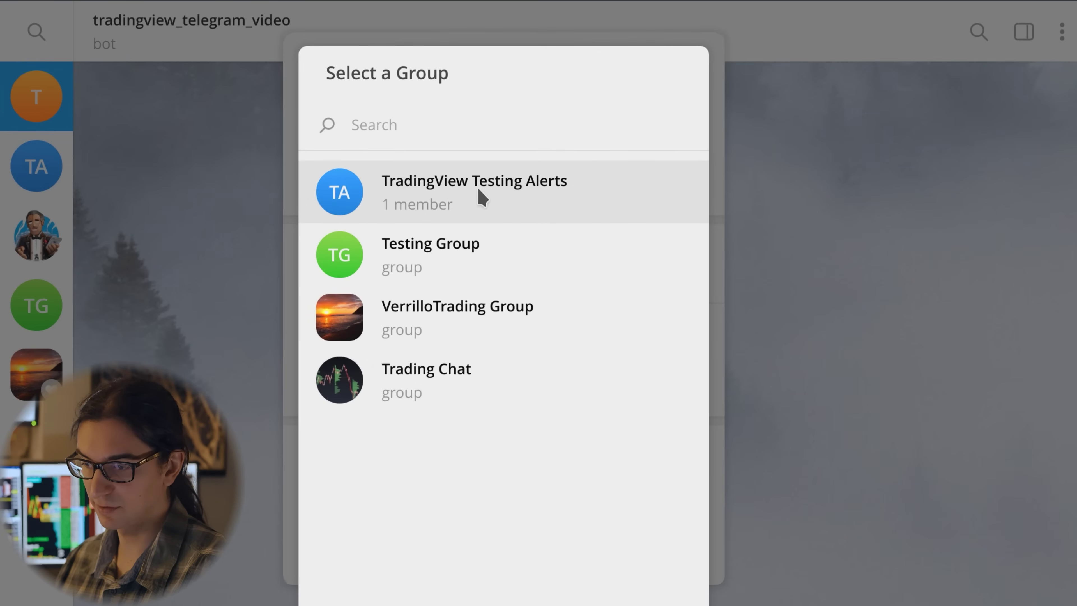
{"action": "left_click", "coordinate": [482, 196]}
{"action": "key", "text": "Return"}
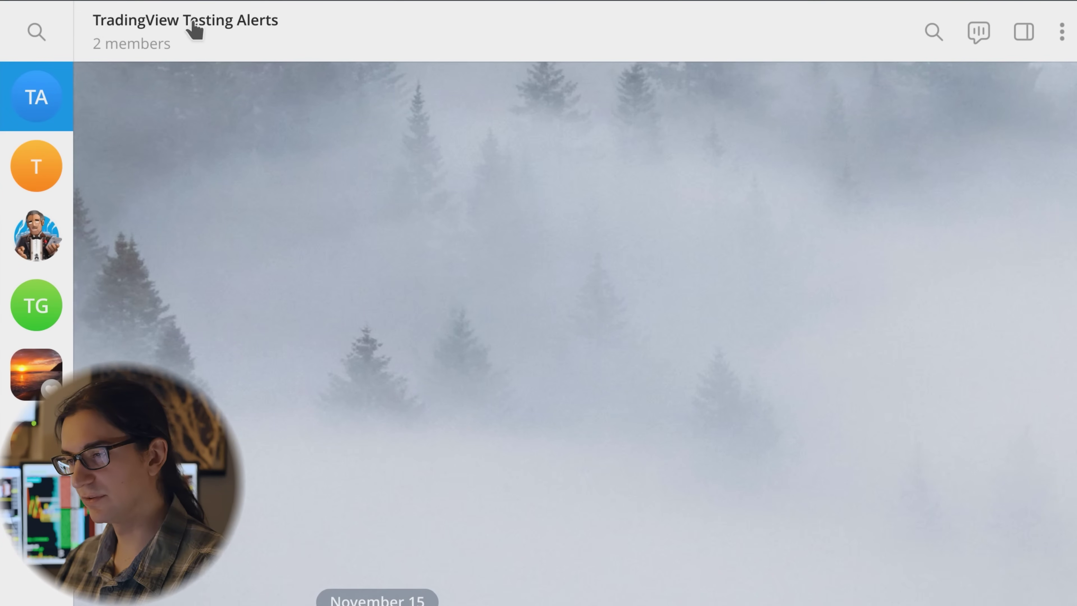
{"action": "left_click", "coordinate": [219, 30]}
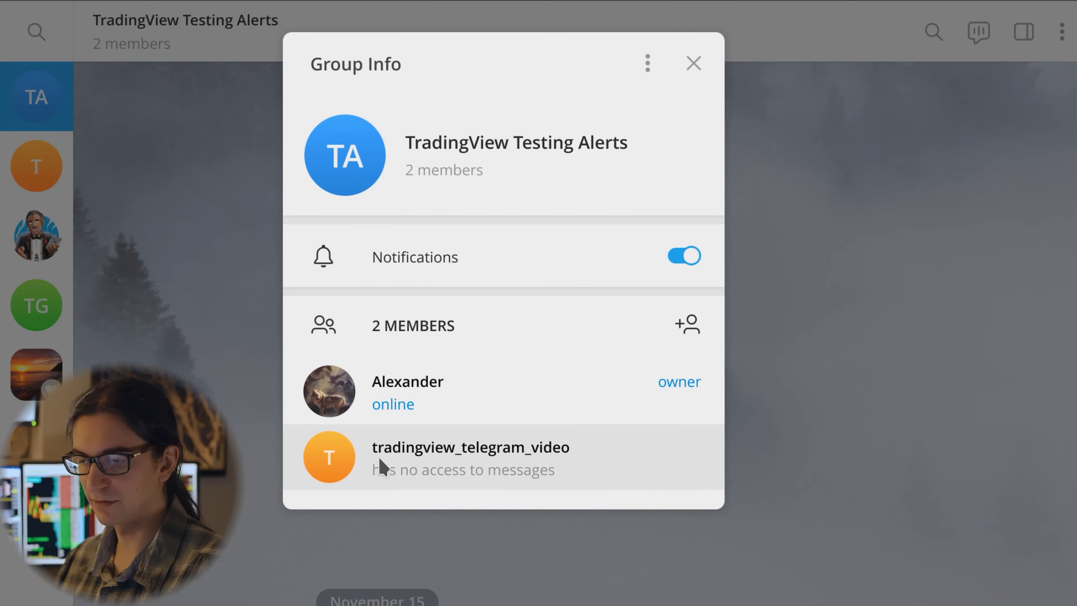
{"action": "left_click", "coordinate": [882, 485]}
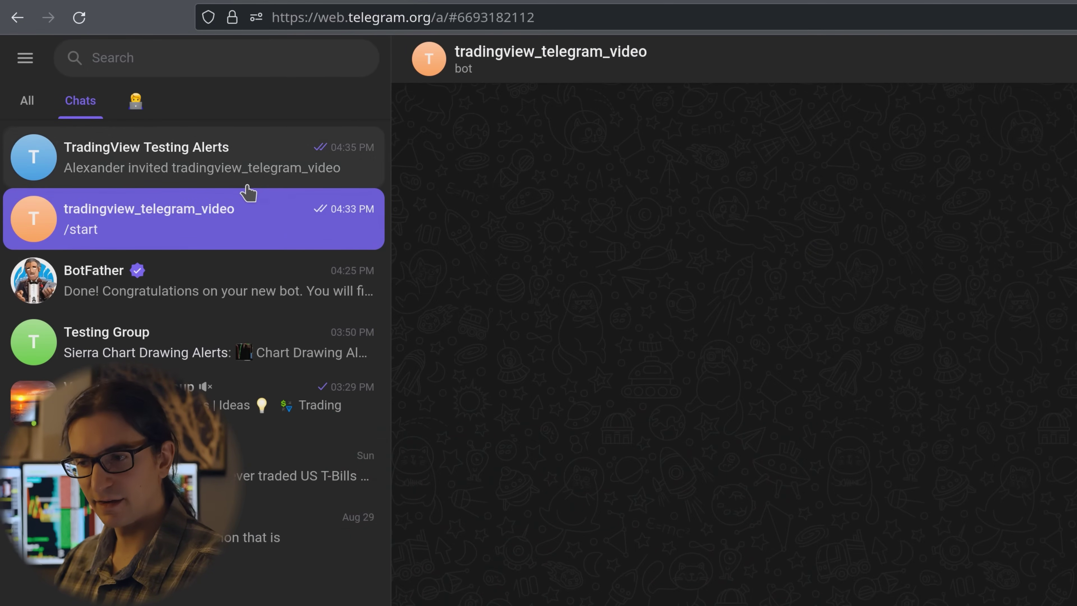
Open the TradingView Testing Alerts group and select its chat ID after the # in the address.
{"action": "left_click", "coordinate": [249, 170]}
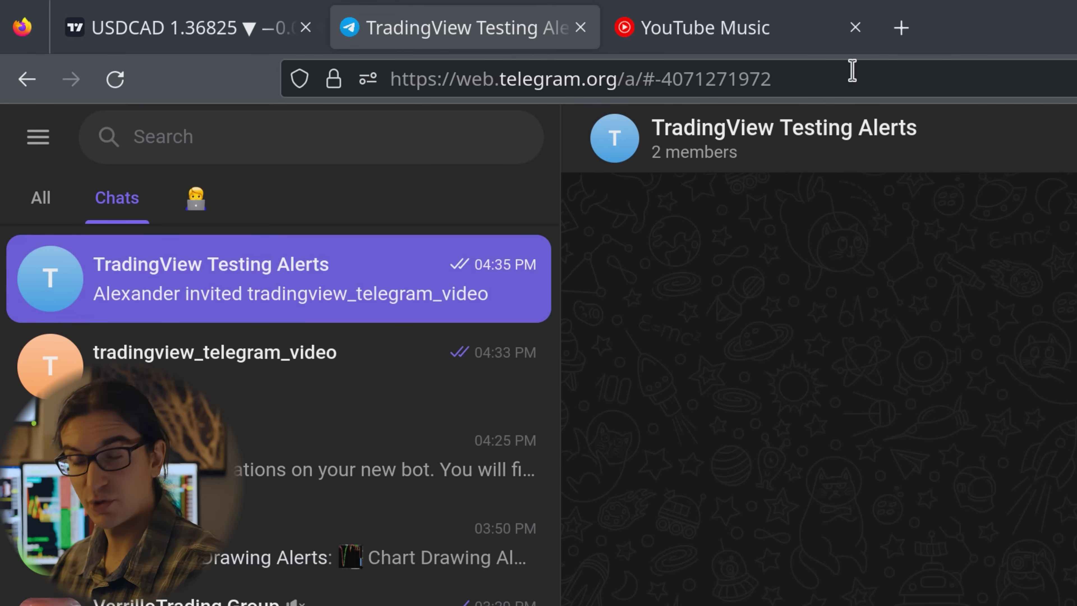
{"action": "left_click", "coordinate": [669, 79]}
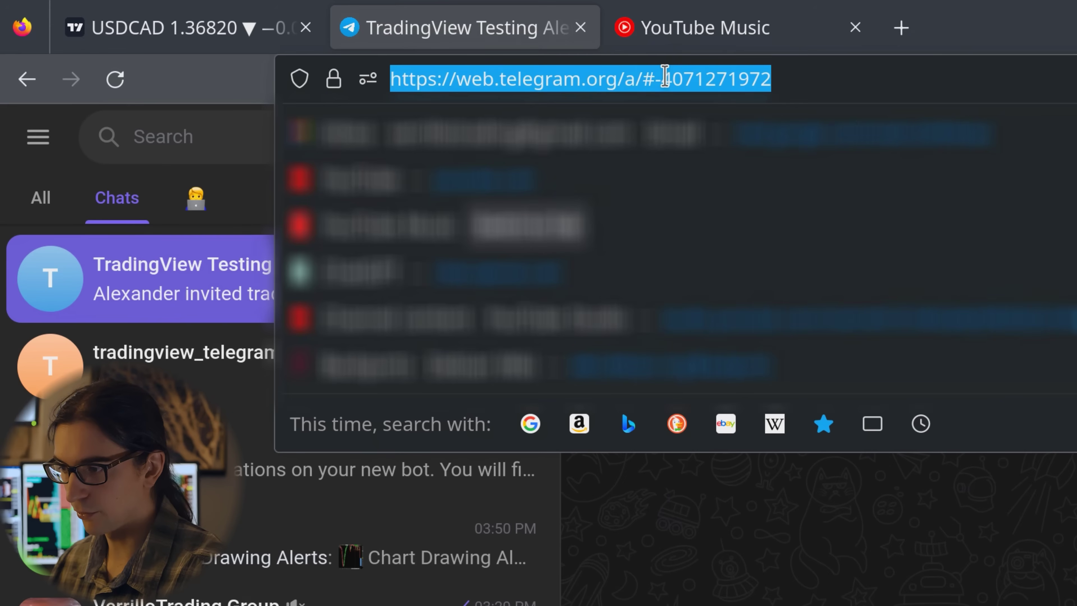
{"action": "left_click", "coordinate": [655, 78]}
{"action": "left_click_drag", "start_coordinate": [655, 77], "coordinate": [915, 79]}
{"action": "key", "text": "ctrl+c"}
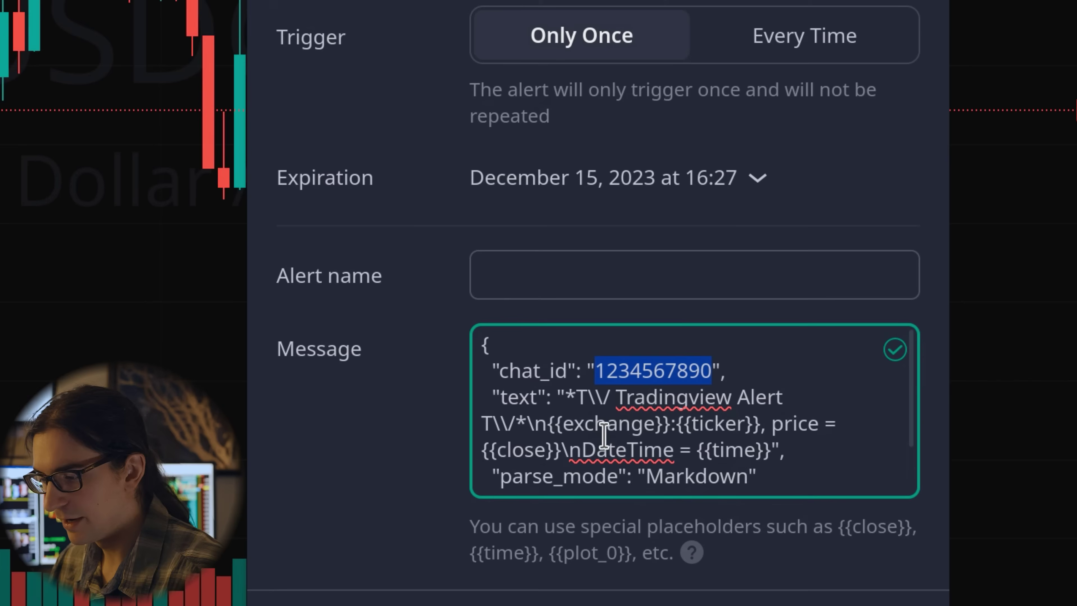
Paste the group's chat ID over the placeholder chat_id value in the alert message.
{"action": "left_click", "coordinate": [644, 399]}
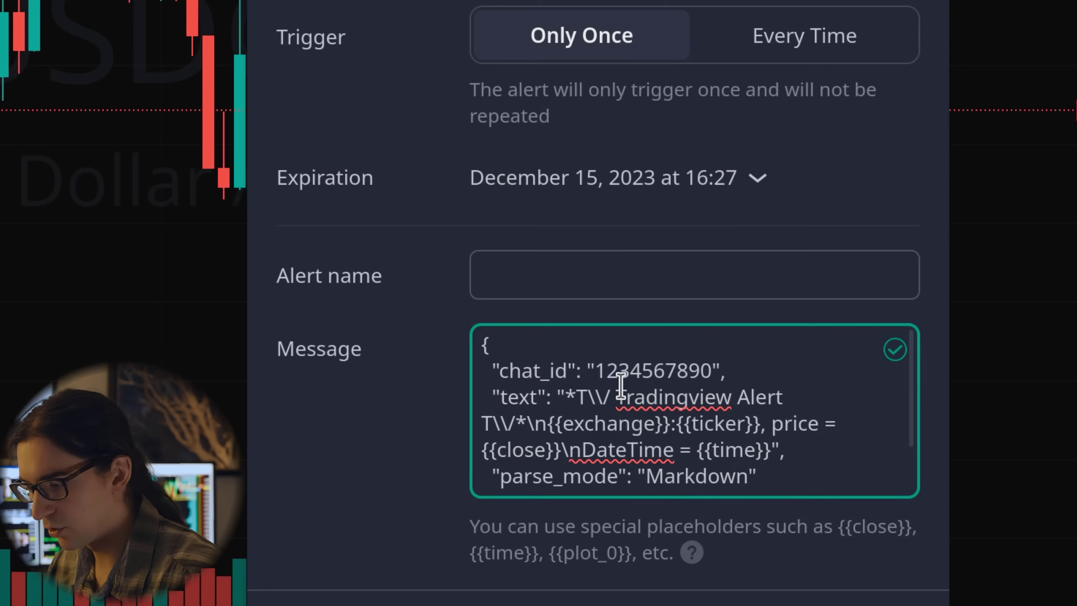
{"action": "left_click_drag", "start_coordinate": [599, 368], "coordinate": [712, 363]}
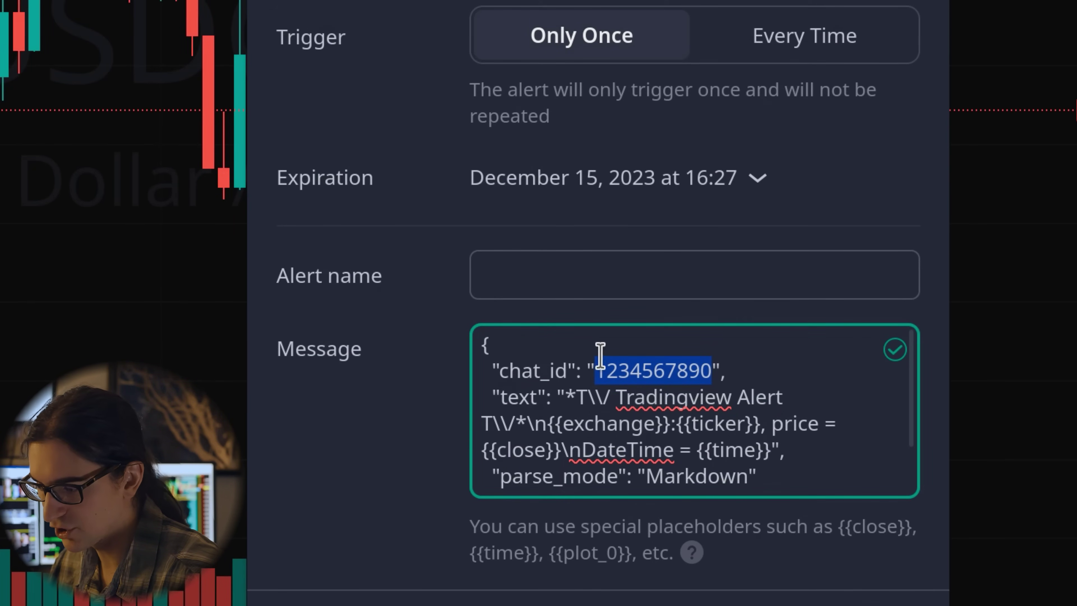
{"action": "key", "text": "ctrl+v"}
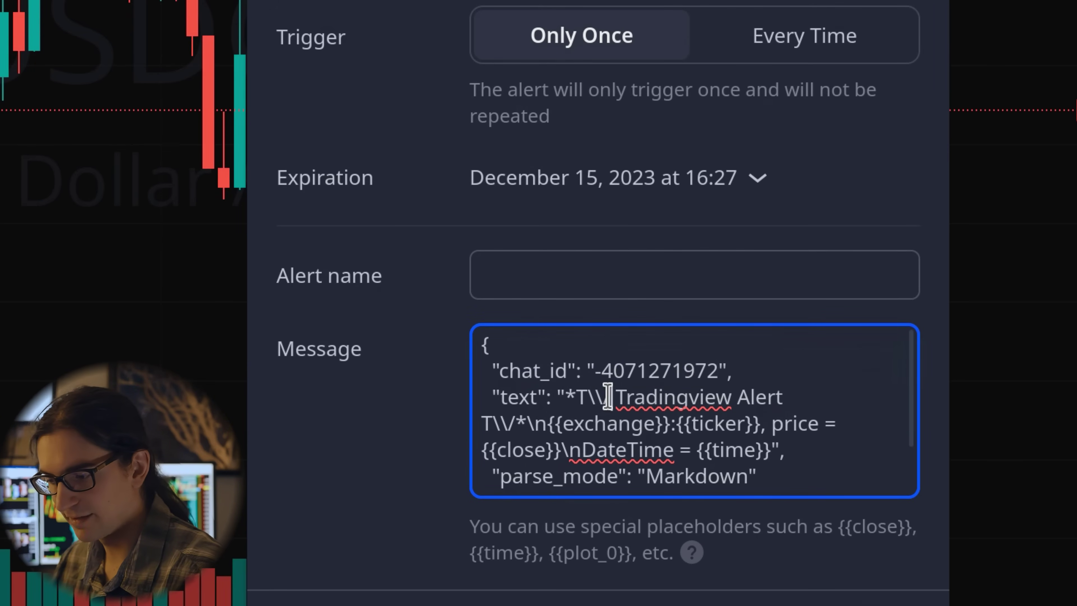
Review the text and Markdown parse_mode lines, then create the alert.
{"action": "left_click_drag", "start_coordinate": [508, 369], "coordinate": [720, 425]}
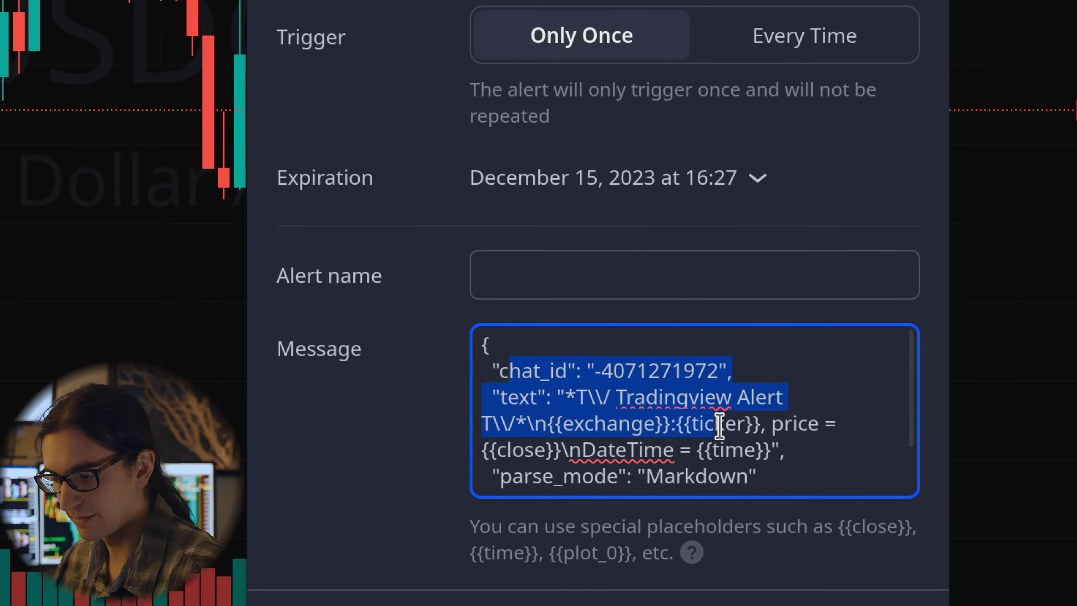
{"action": "left_click", "coordinate": [705, 439]}
{"action": "scroll", "coordinate": [602, 424], "scroll_direction": "down", "scroll_amount": 1}
{"action": "left_click_drag", "start_coordinate": [493, 421], "coordinate": [757, 424]}
{"action": "left_click", "coordinate": [757, 425]}
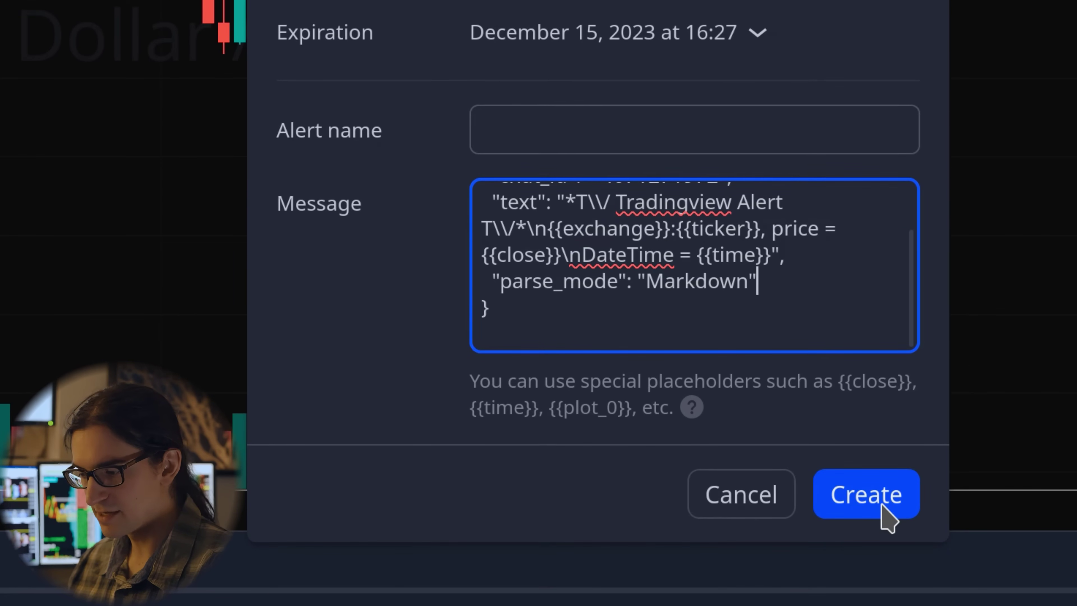
{"action": "left_click", "coordinate": [889, 513]}
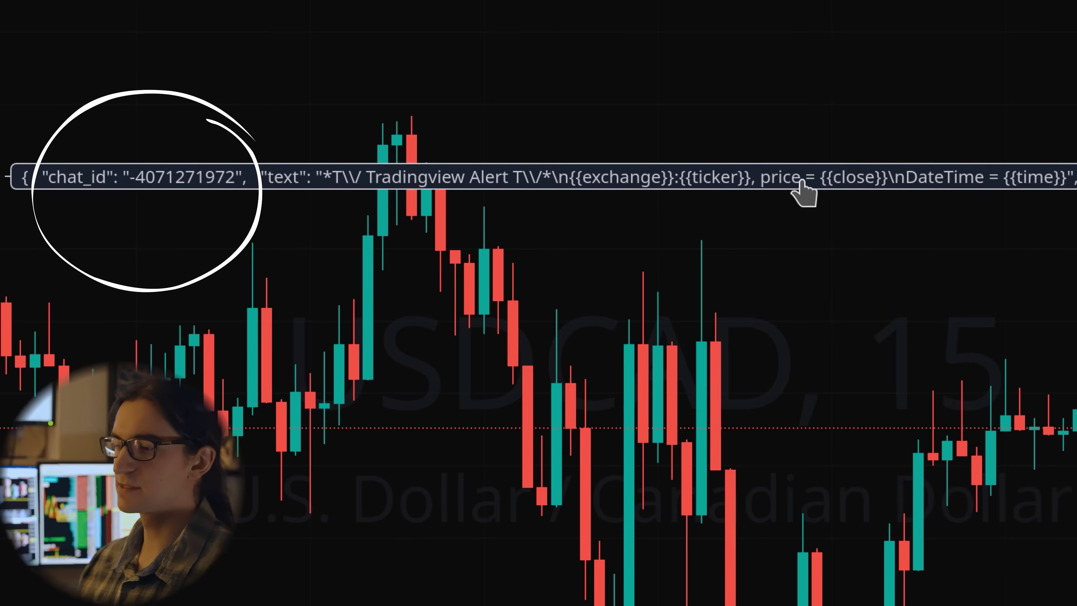
Drag the USDCAD alert level across price so the webhook alert triggers.
{"action": "left_click_drag", "start_coordinate": [812, 181], "coordinate": [962, 439]}
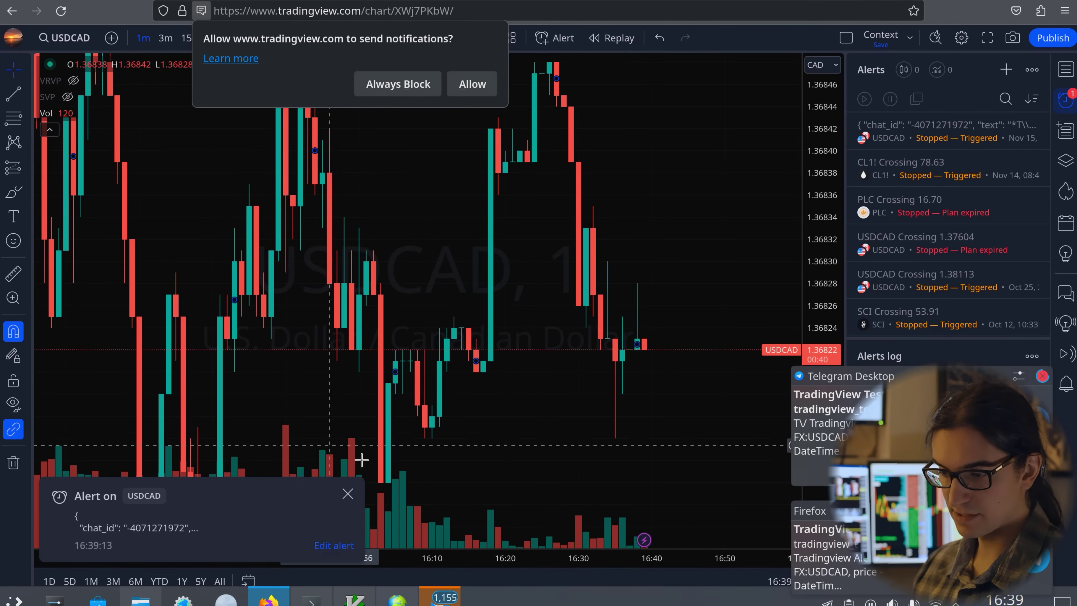
Inspect the bot's USDCAD alert (price 1.36822, DateTime 2023-11-15T21:39:00Z) and heart-react to it.
{"action": "left_click", "coordinate": [347, 494]}
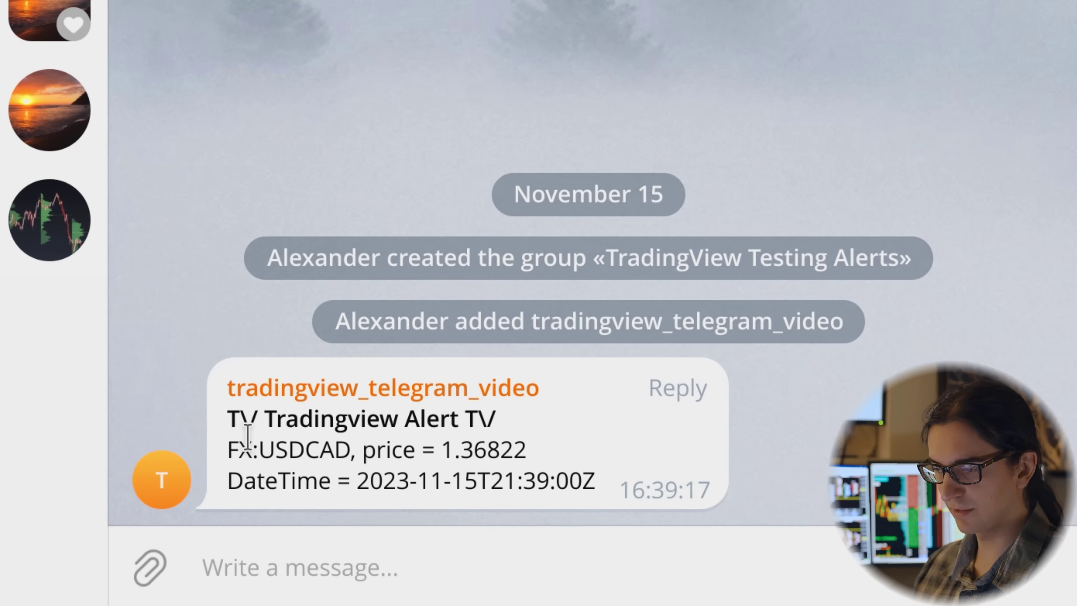
{"action": "left_click_drag", "start_coordinate": [229, 418], "coordinate": [594, 474]}
{"action": "left_click", "coordinate": [591, 467]}
{"action": "double_click", "coordinate": [568, 381]}
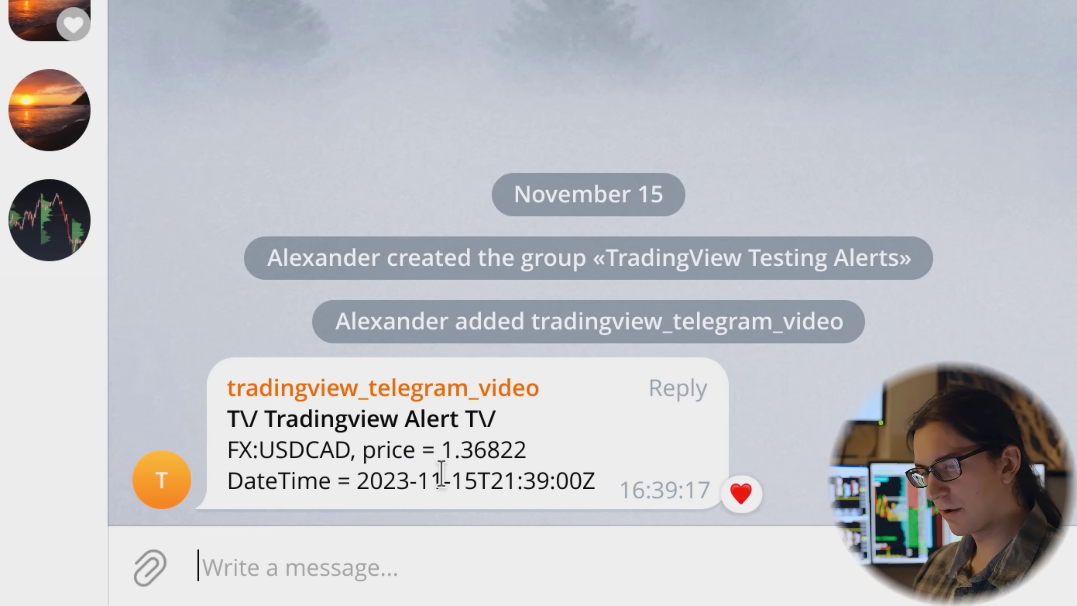
{"action": "left_click_drag", "start_coordinate": [463, 478], "coordinate": [599, 479]}
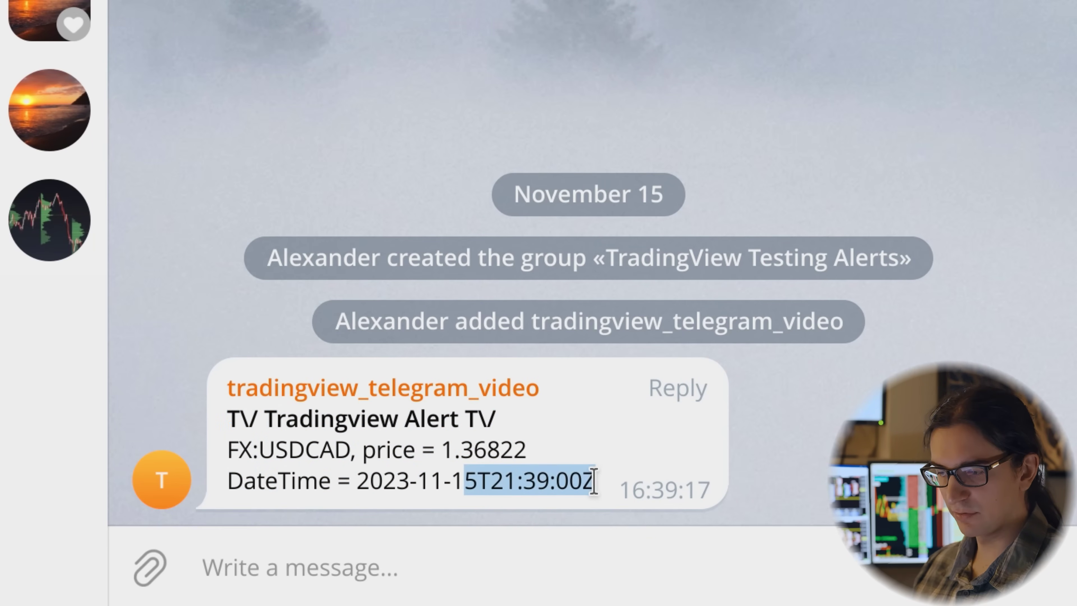
{"action": "double_click", "coordinate": [355, 474]}
{"action": "left_click_drag", "start_coordinate": [356, 474], "coordinate": [590, 471]}
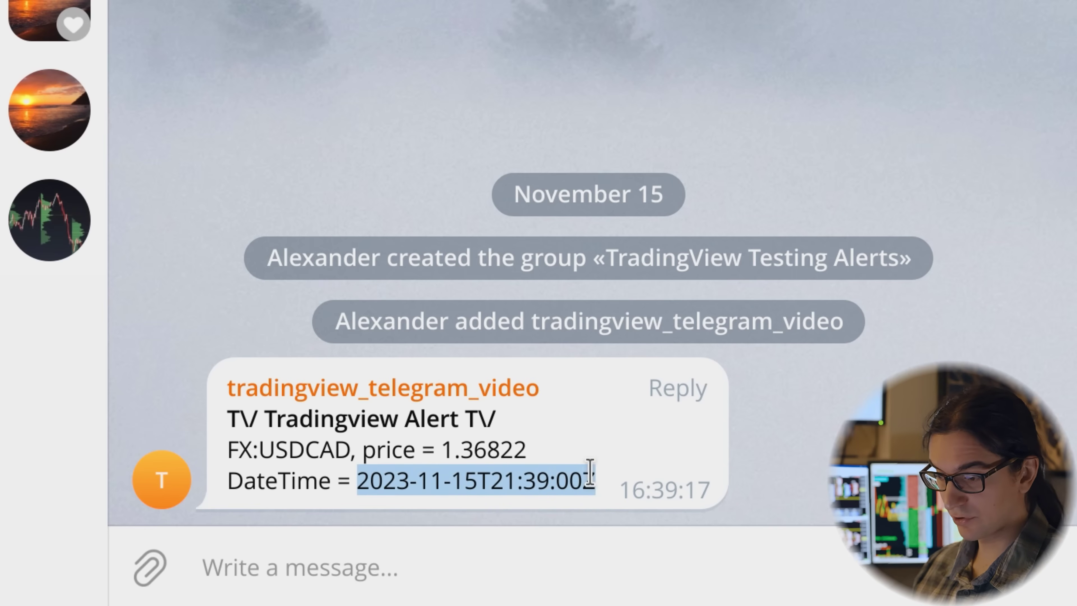
{"action": "left_click", "coordinate": [451, 463]}
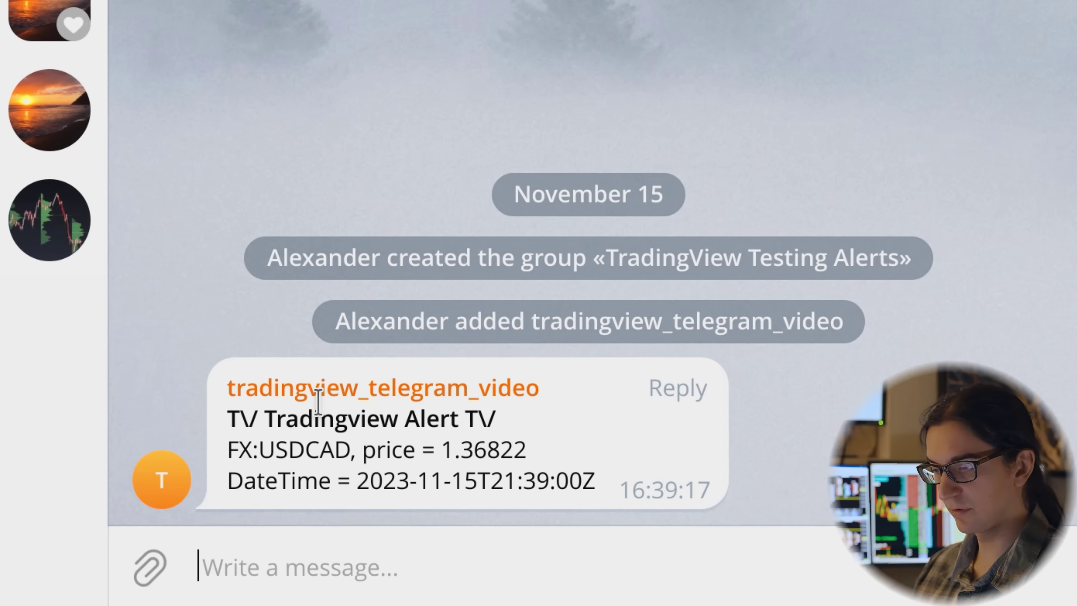
{"action": "double_click", "coordinate": [224, 392]}
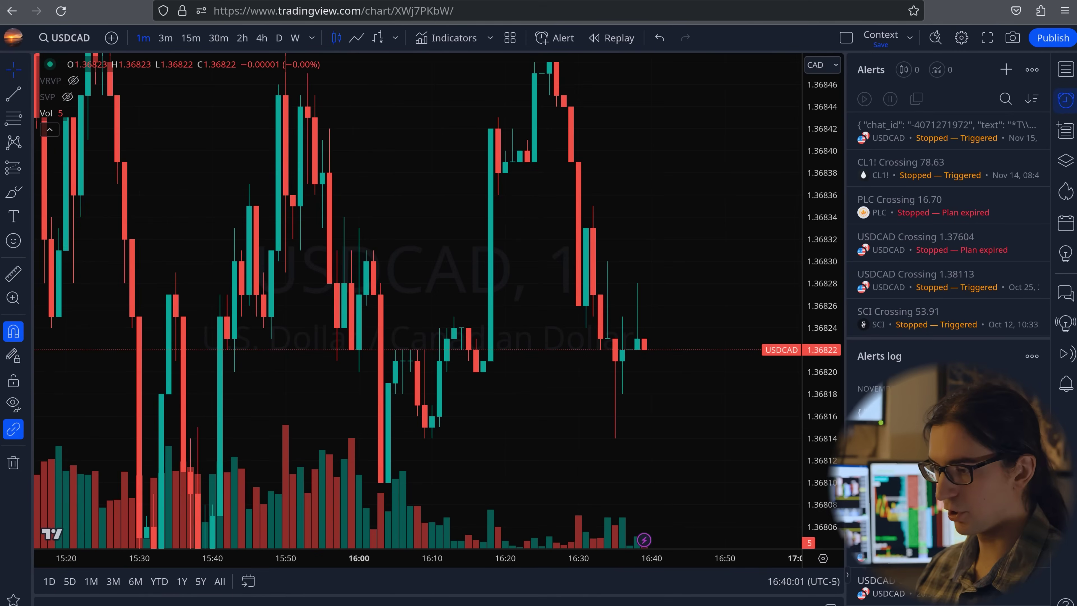
Copy a link to a USDCAD chart snapshot and load it in a new browser tab.
{"action": "mouse_move", "coordinate": [396, 599]}
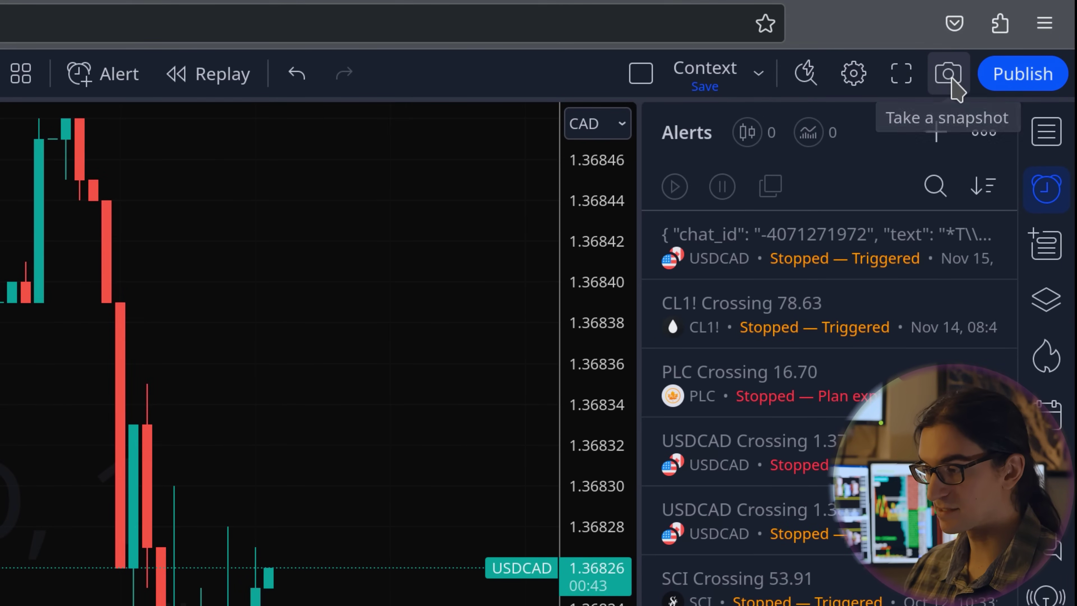
{"action": "left_click", "coordinate": [951, 80]}
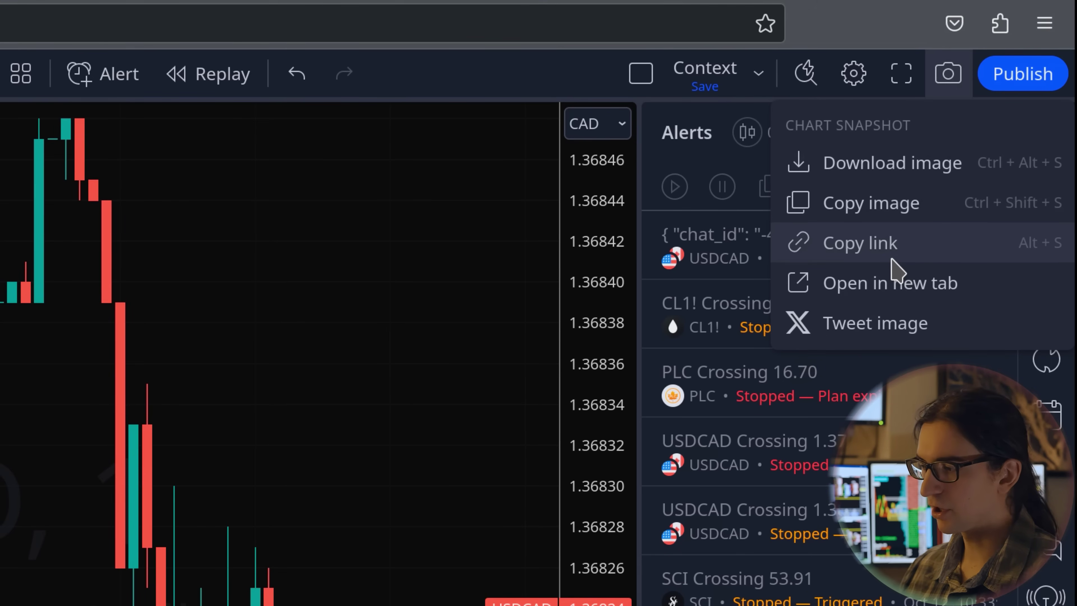
{"action": "left_click", "coordinate": [911, 259]}
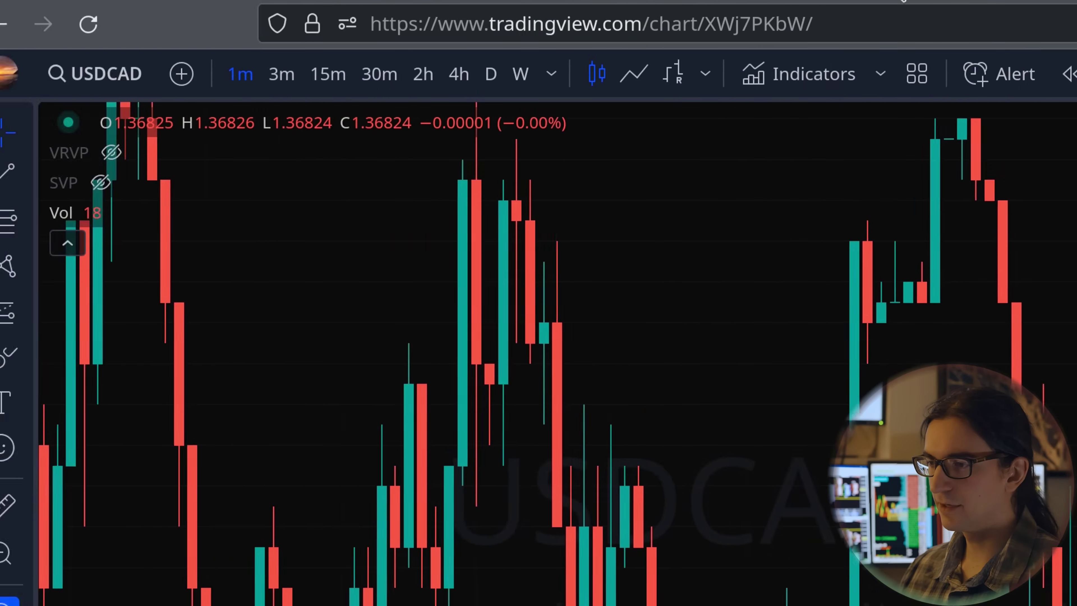
{"action": "key", "text": "ctrl+t"}
{"action": "key", "text": "ctrl+v"}
{"action": "key", "text": "Return"}
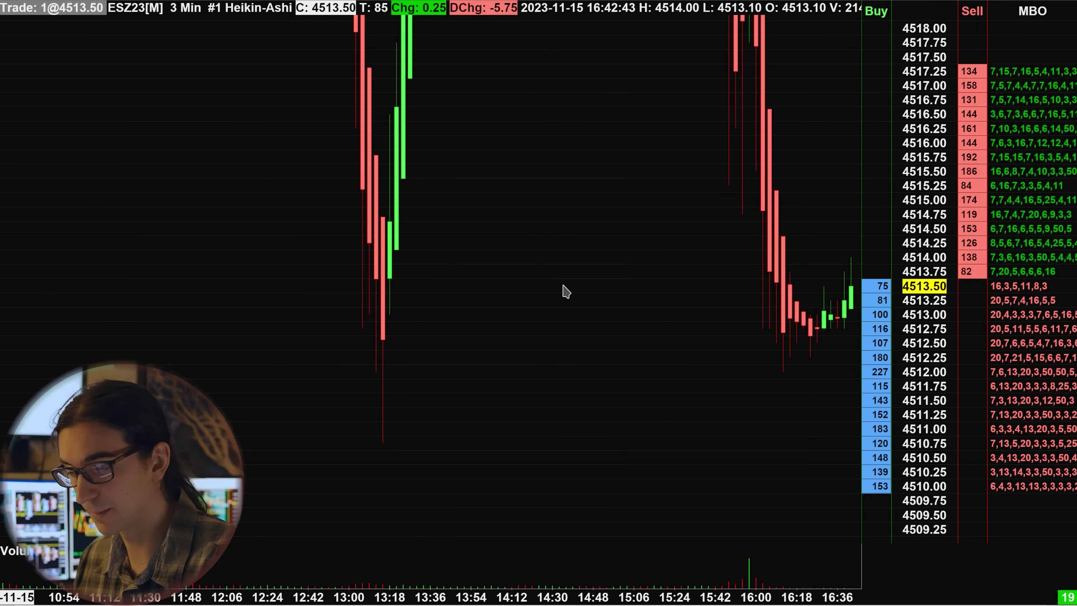
Review the Telegram Chart Drawing Alerts study's Chat ID and chart image folder settings.
{"action": "scroll", "coordinate": [551, 305], "scroll_direction": "up", "scroll_amount": 3}
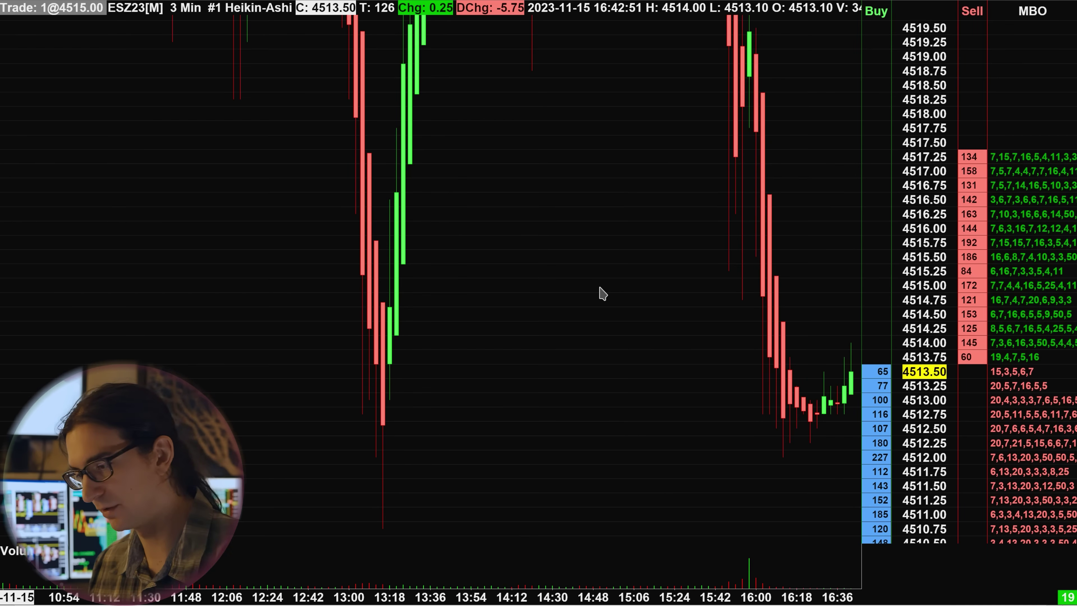
{"action": "key", "text": "F6"}
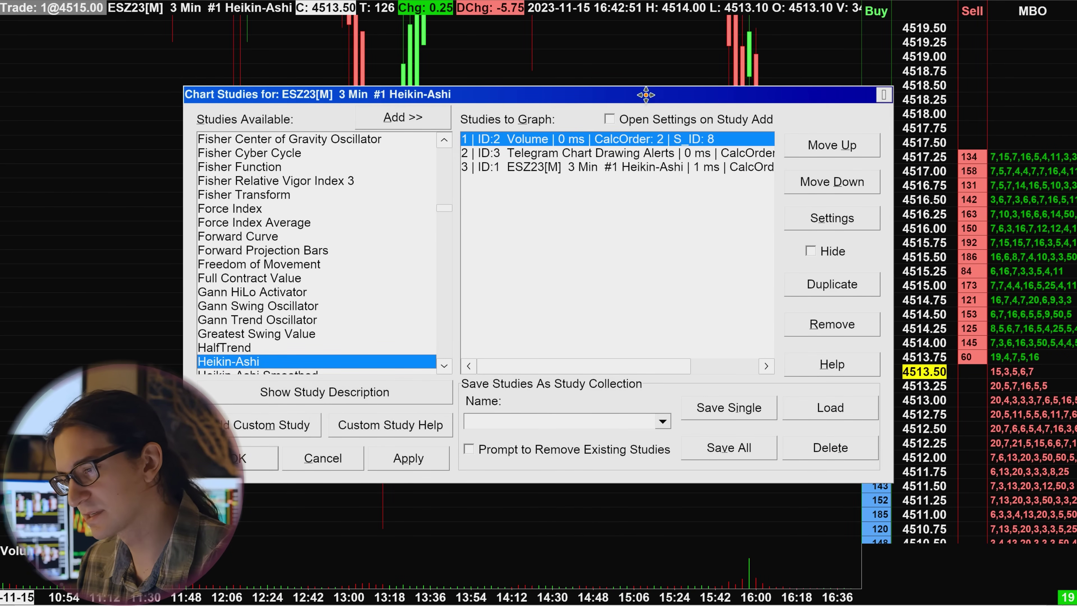
{"action": "left_click_drag", "start_coordinate": [646, 95], "coordinate": [572, 91]}
{"action": "left_click", "coordinate": [492, 149]}
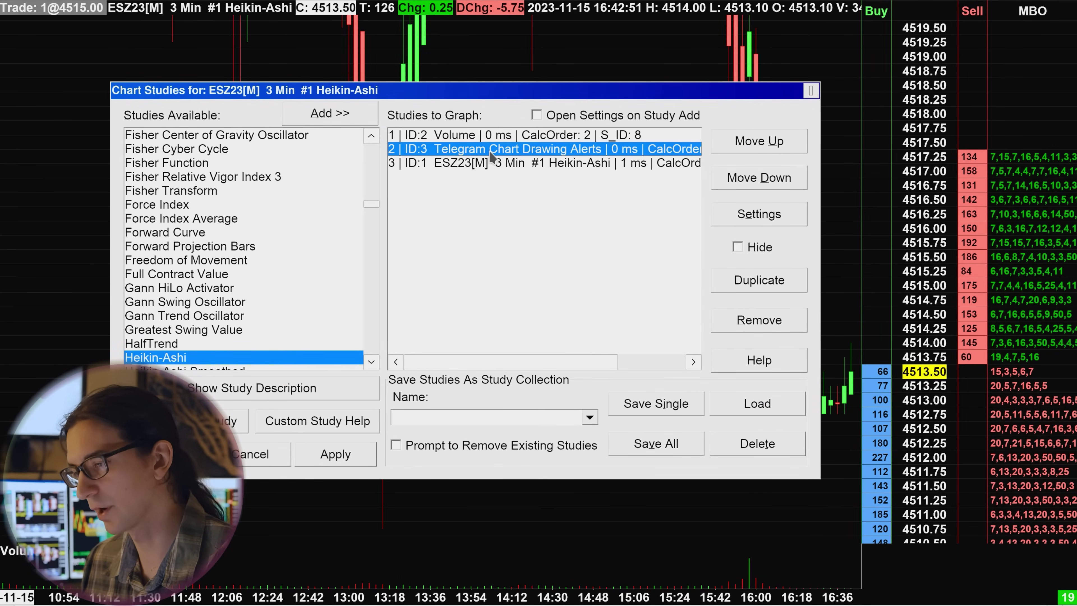
{"action": "double_click", "coordinate": [491, 154]}
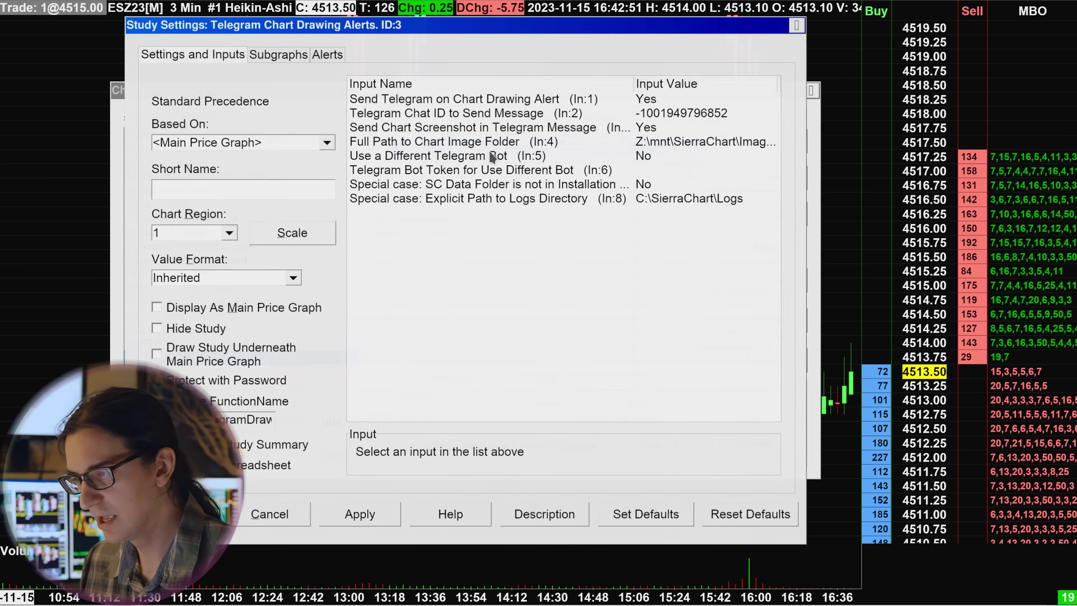
{"action": "left_click", "coordinate": [664, 112]}
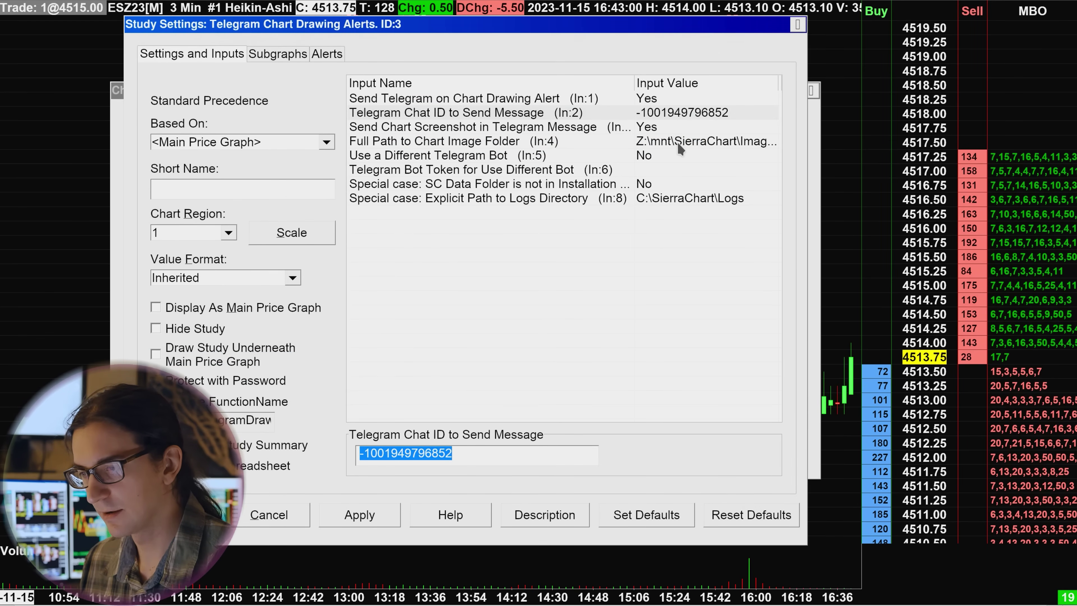
{"action": "left_click", "coordinate": [445, 138]}
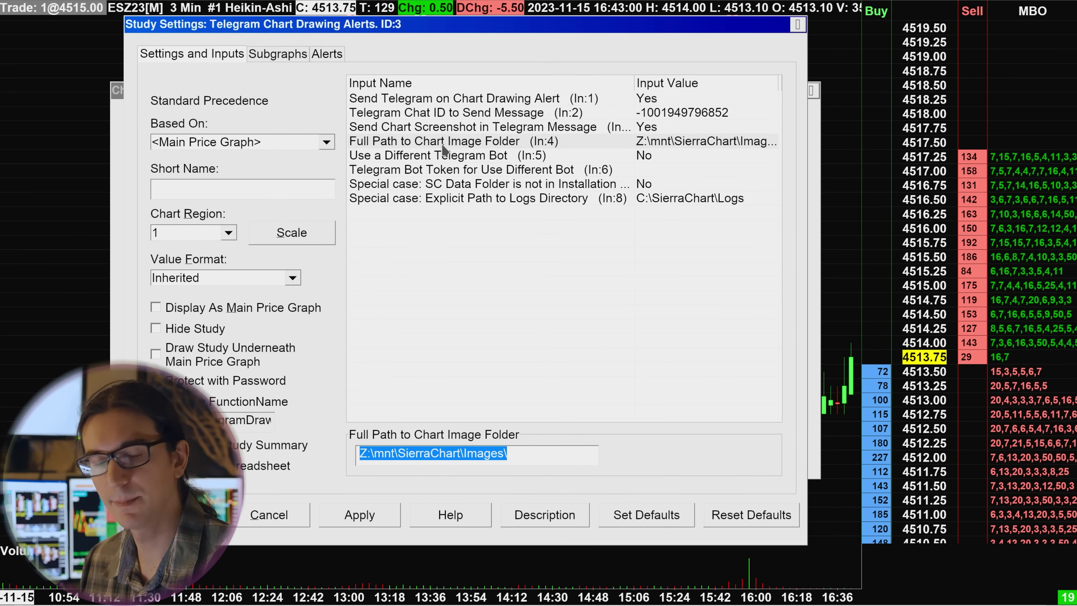
Close the study dialogs and bring up options for the horizontal line at 4515.50.
{"action": "left_click", "coordinate": [797, 24]}
{"action": "left_click", "coordinate": [810, 90]}
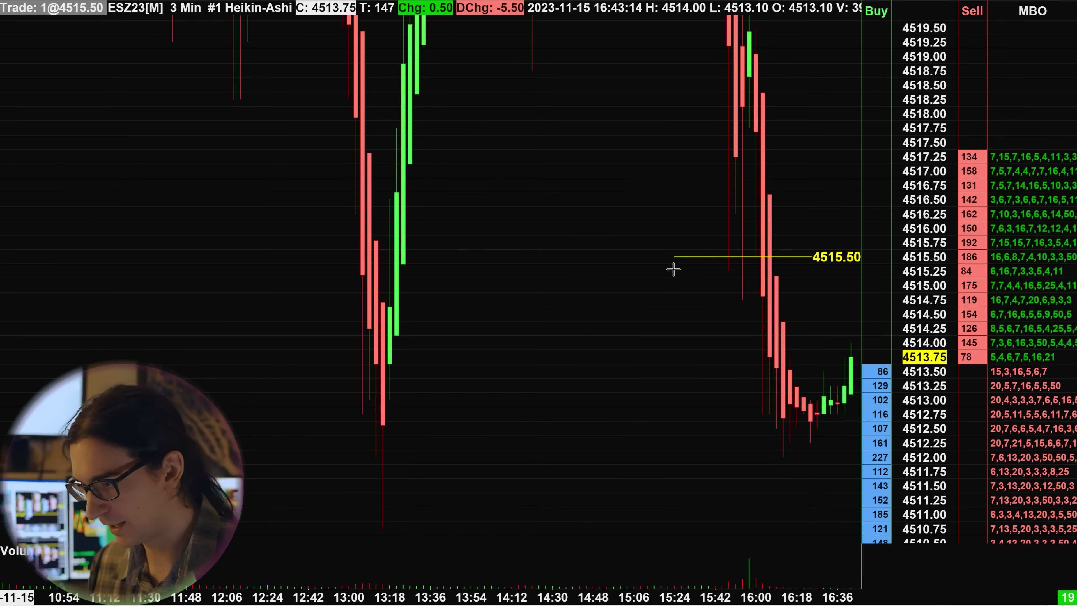
{"action": "right_click", "coordinate": [711, 261]}
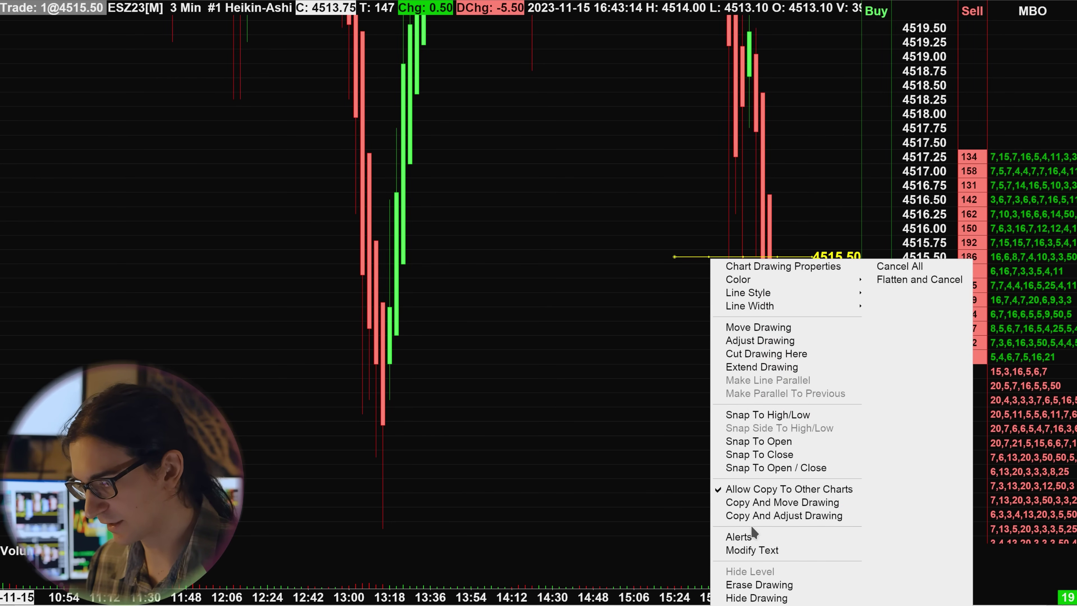
Give the line a one-time Last crossing-or-equal alert with sound Alert 4, then move it to 4513.75.
{"action": "left_click", "coordinate": [753, 542]}
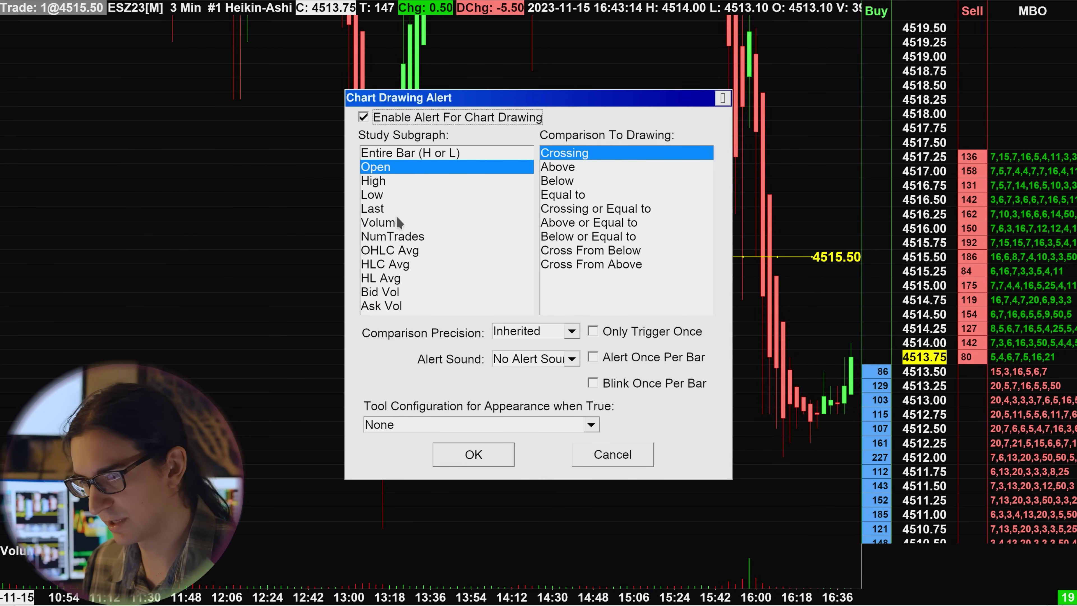
{"action": "left_click", "coordinate": [377, 210]}
{"action": "left_click", "coordinate": [573, 209]}
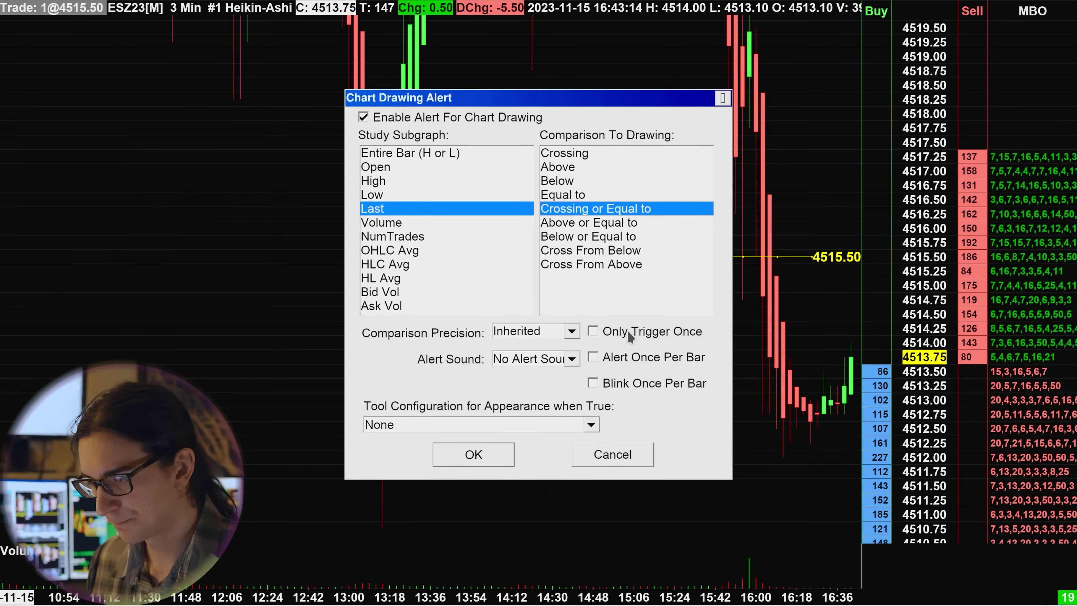
{"action": "left_click", "coordinate": [630, 335]}
{"action": "left_click", "coordinate": [571, 359]}
{"action": "left_click", "coordinate": [517, 428]}
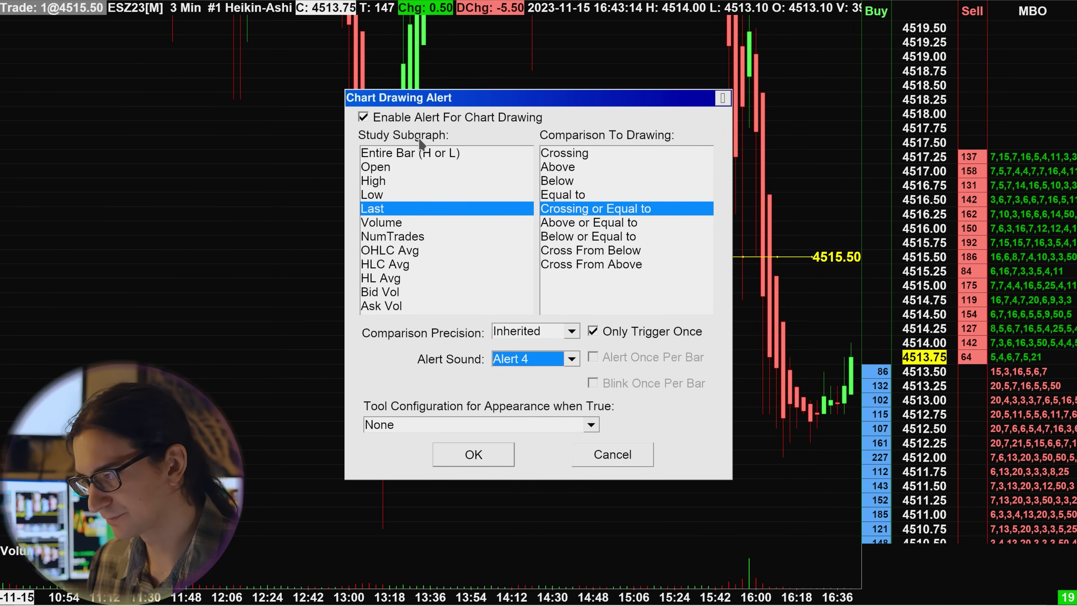
{"action": "left_click", "coordinate": [475, 456]}
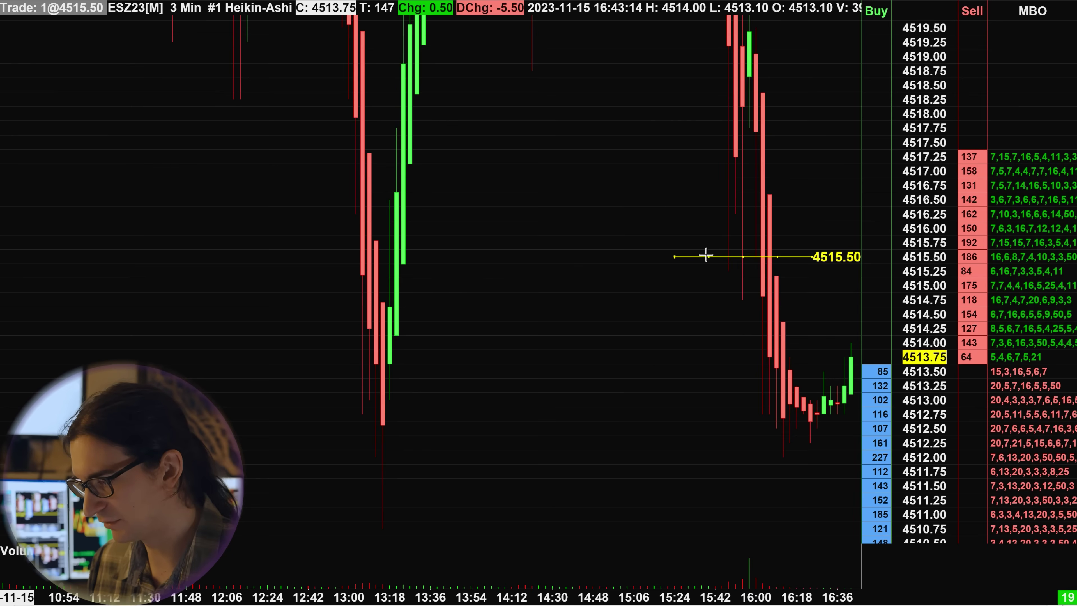
{"action": "left_click_drag", "start_coordinate": [705, 255], "coordinate": [758, 362]}
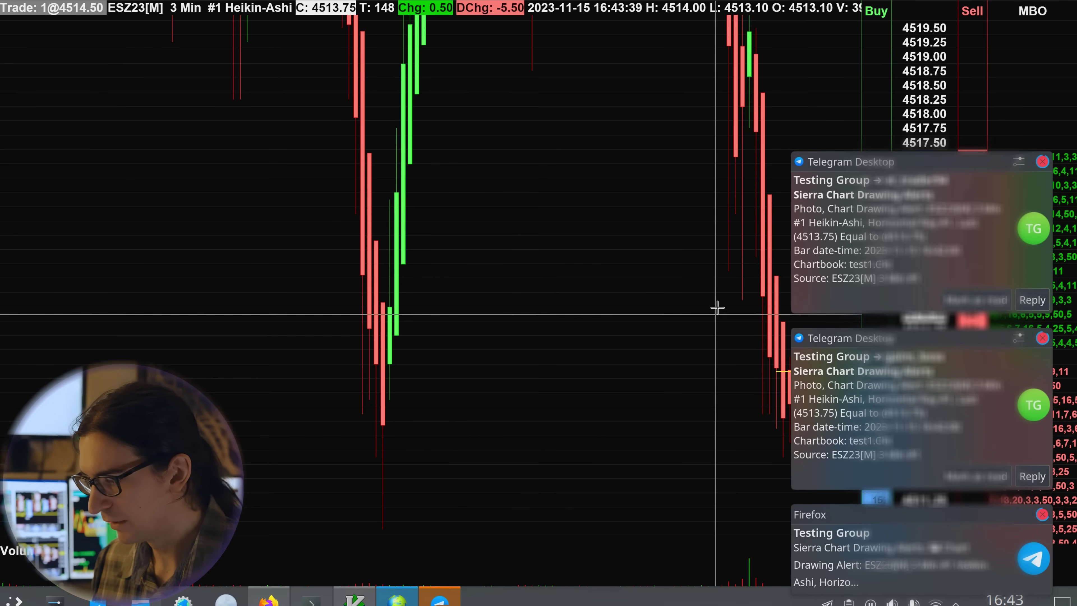
In Testing Group, view the drawing alert's chart screenshot, heart-react to it, then minimize Telegram.
{"action": "left_click", "coordinate": [444, 599]}
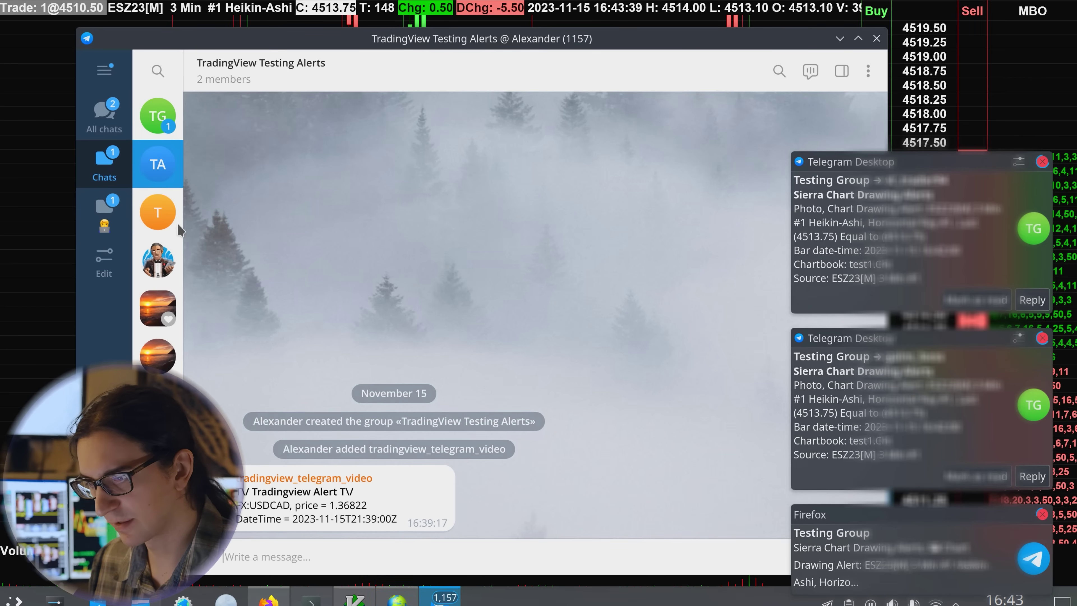
{"action": "left_click", "coordinate": [158, 123]}
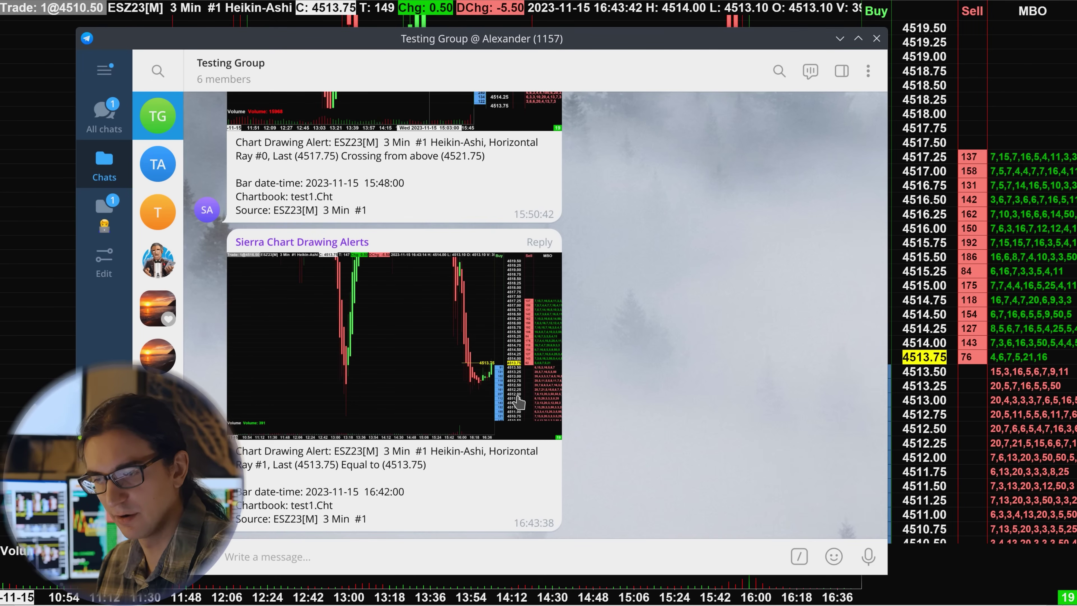
{"action": "left_click", "coordinate": [536, 401]}
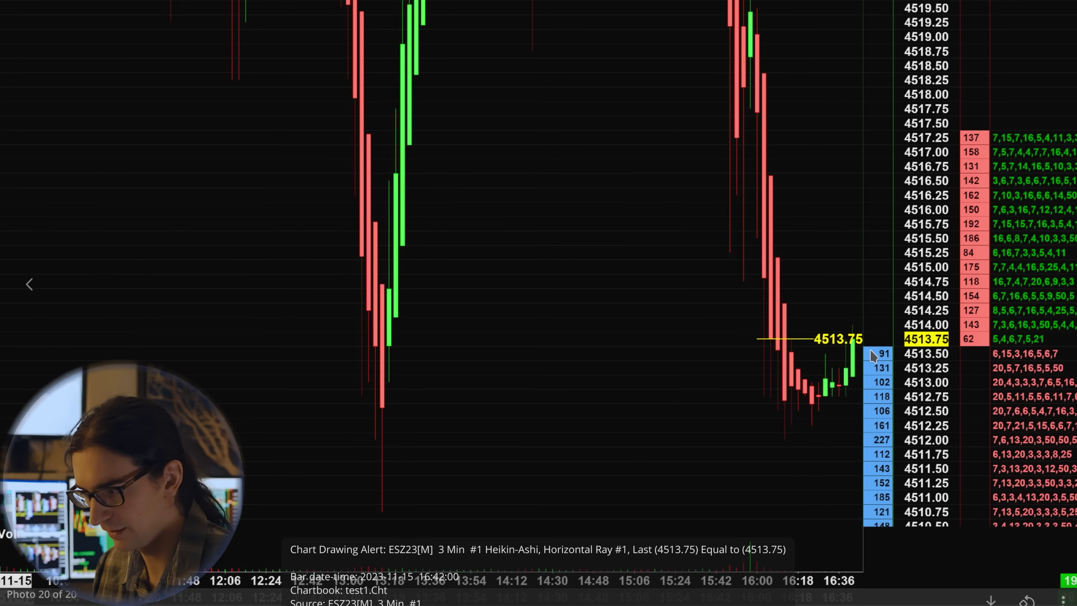
{"action": "key", "text": "Escape"}
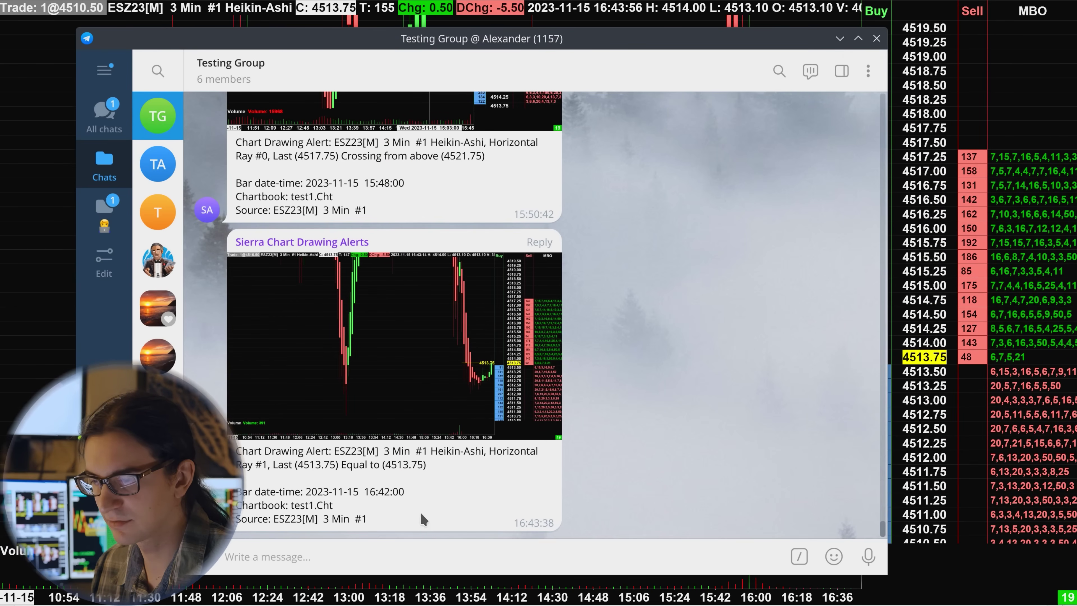
{"action": "double_click", "coordinate": [381, 299]}
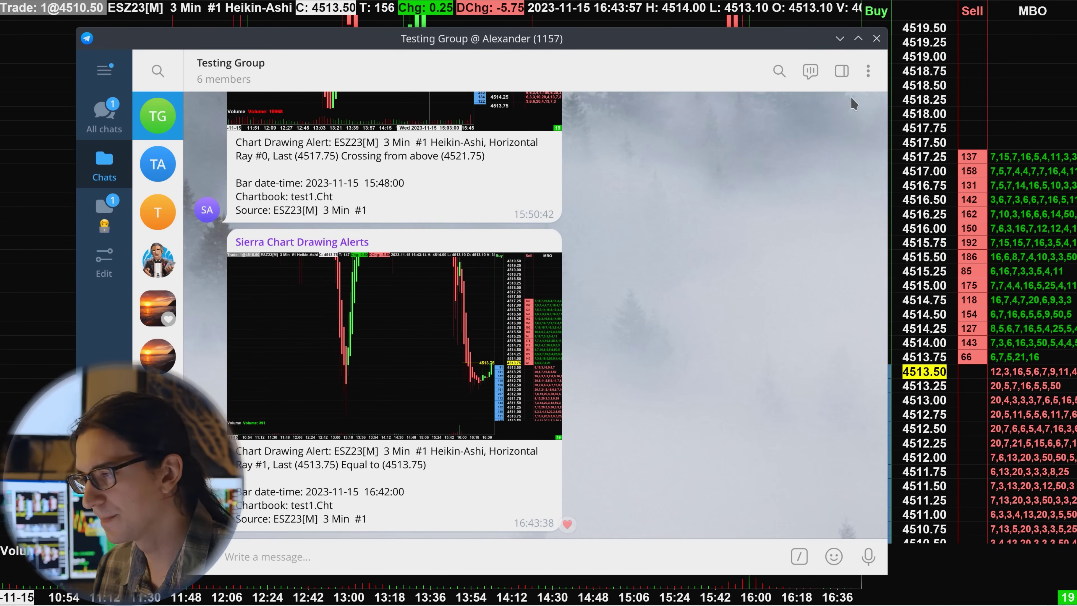
{"action": "left_click", "coordinate": [839, 39]}
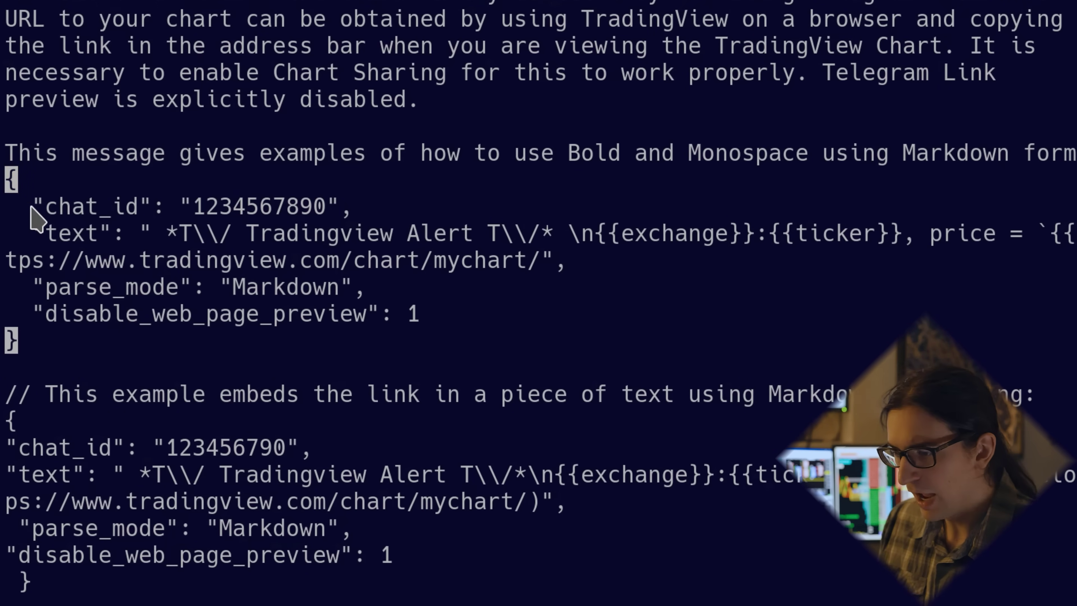
Yank the first Markdown JSON alert example, from its opening { to closing }.
{"action": "left_click_drag", "start_coordinate": [8, 180], "coordinate": [13, 339]}
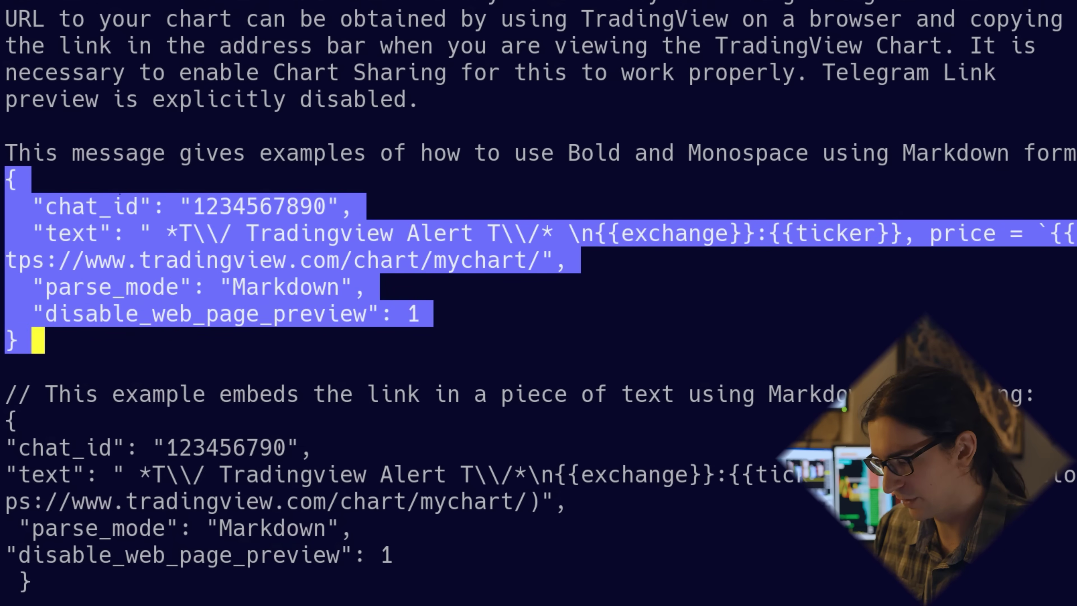
{"action": "key", "text": "y"}
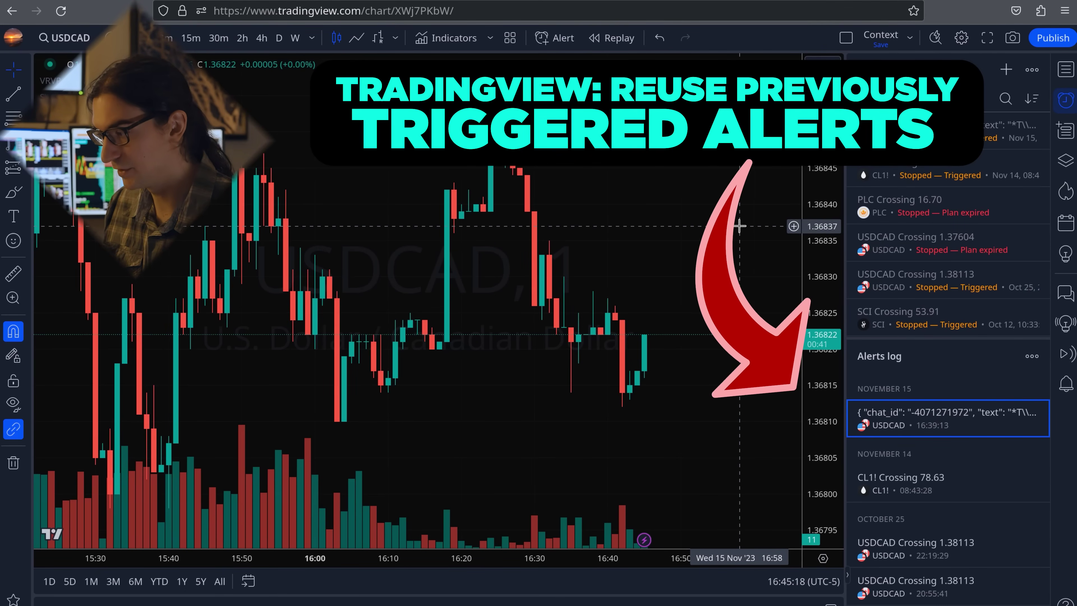
Open the earlier USDCAD alert for editing from its alerts log entry.
{"action": "mouse_move", "coordinate": [933, 419]}
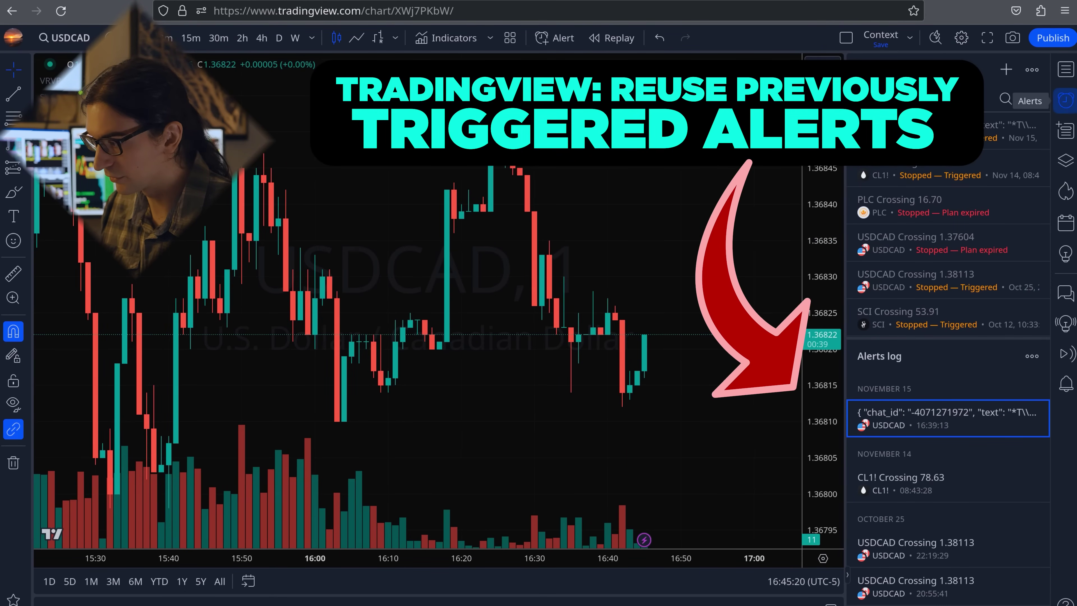
{"action": "right_click", "coordinate": [907, 417]}
{"action": "left_click", "coordinate": [956, 428]}
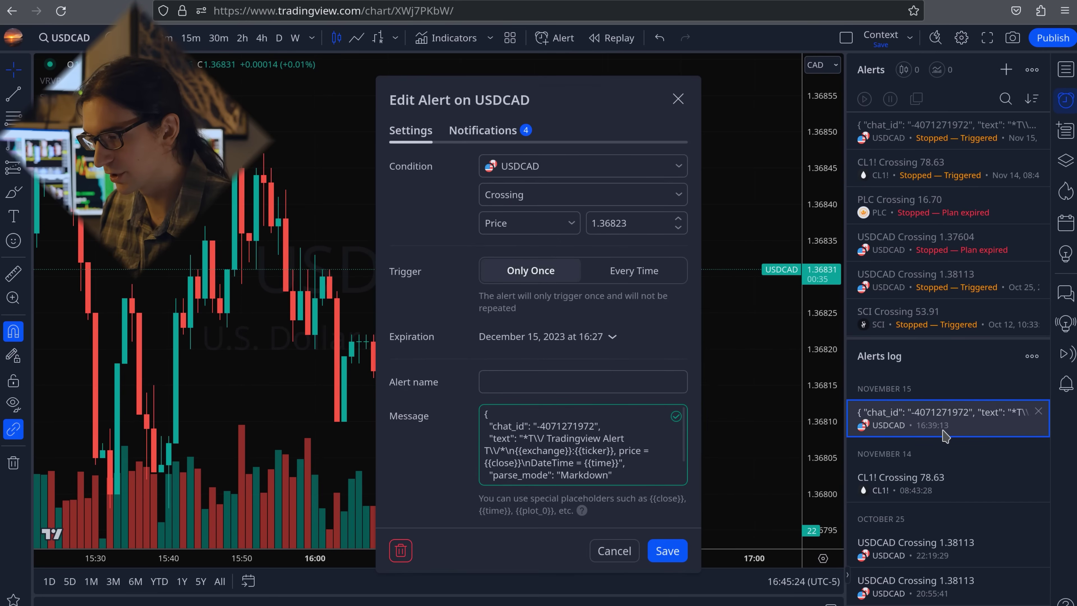
{"action": "left_click", "coordinate": [527, 469]}
Paste the group's chat id over the placeholder chat_id, save the alert, and check layout sharing.
{"action": "scroll", "coordinate": [581, 341], "scroll_direction": "up", "scroll_amount": 5}
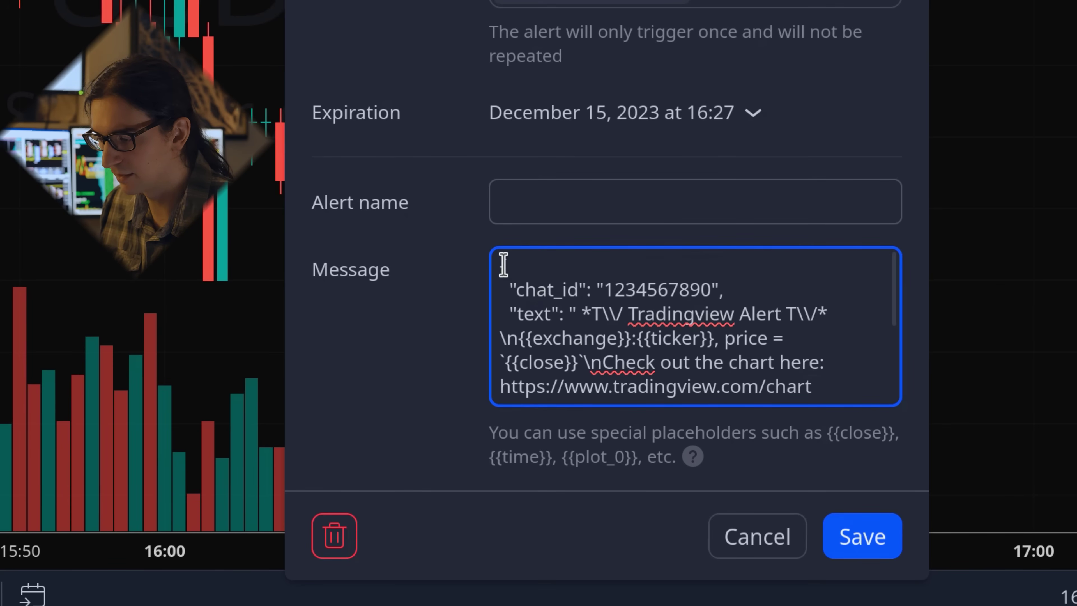
{"action": "left_click_drag", "start_coordinate": [502, 265], "coordinate": [776, 384]}
{"action": "left_click", "coordinate": [776, 385]}
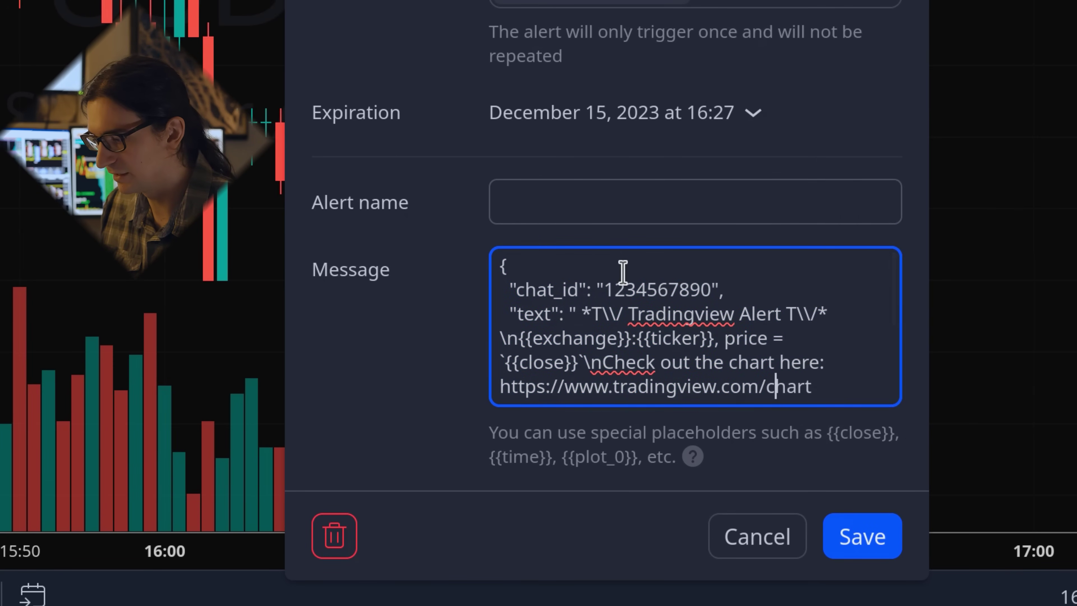
{"action": "double_click", "coordinate": [638, 292]}
{"action": "key", "text": "ctrl+v"}
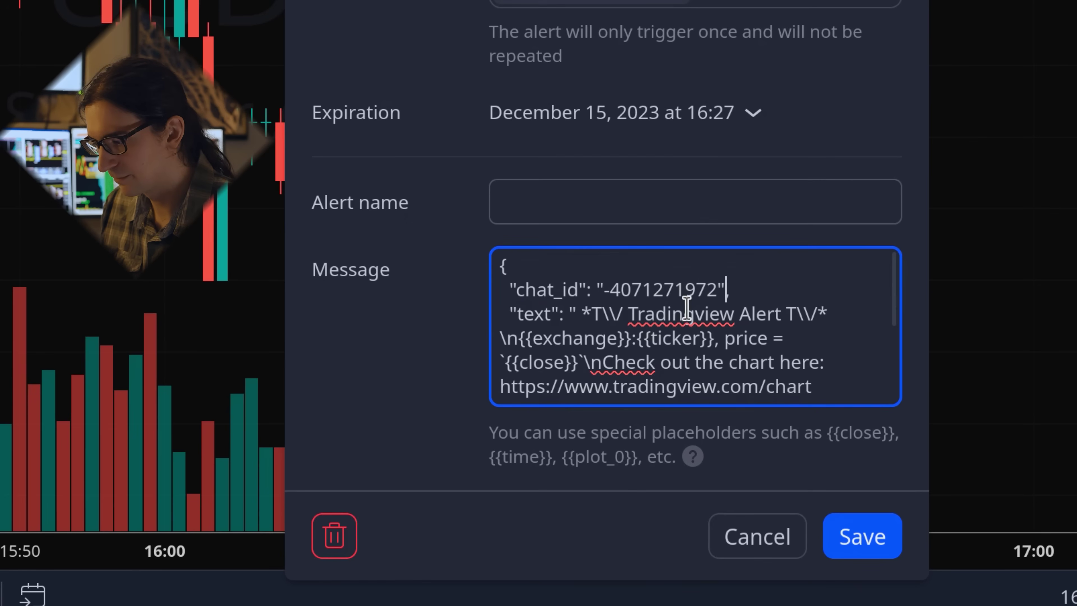
{"action": "scroll", "coordinate": [679, 295], "scroll_direction": "down", "scroll_amount": 3}
{"action": "scroll", "coordinate": [674, 331], "scroll_direction": "up", "scroll_amount": 3}
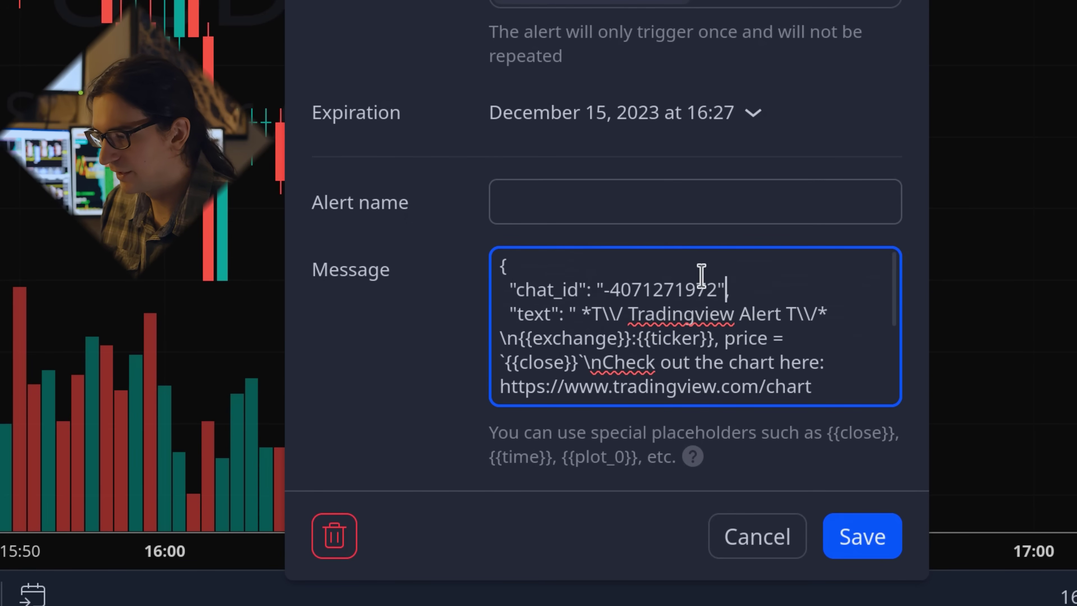
{"action": "left_click", "coordinate": [879, 546]}
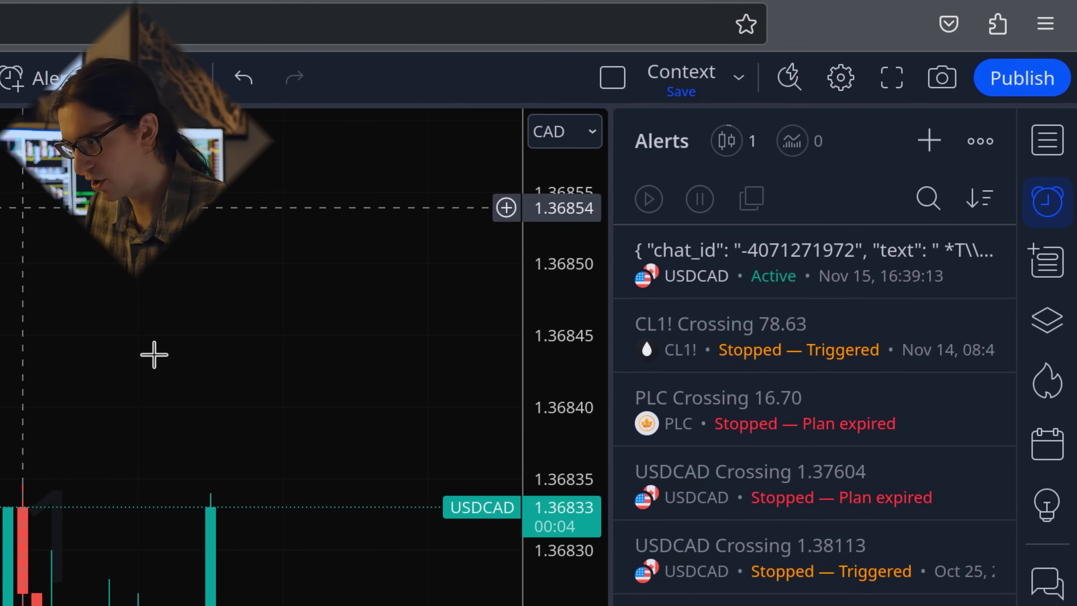
{"action": "left_click", "coordinate": [742, 83]}
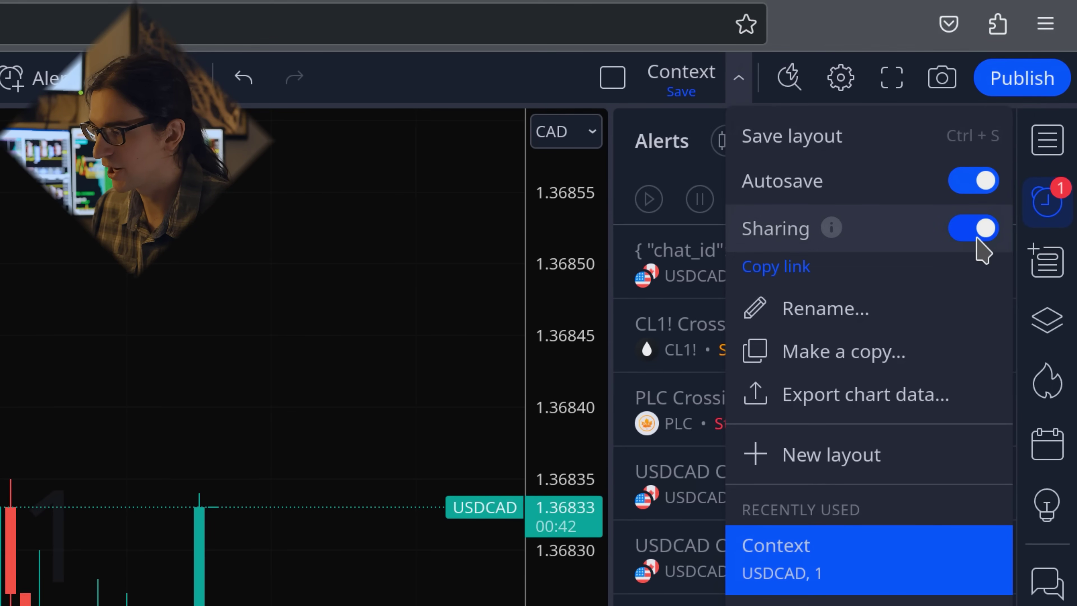
Replace mychart in the alert message's chart link with XWj7PKbW and save the alert.
{"action": "key", "text": "Escape"}
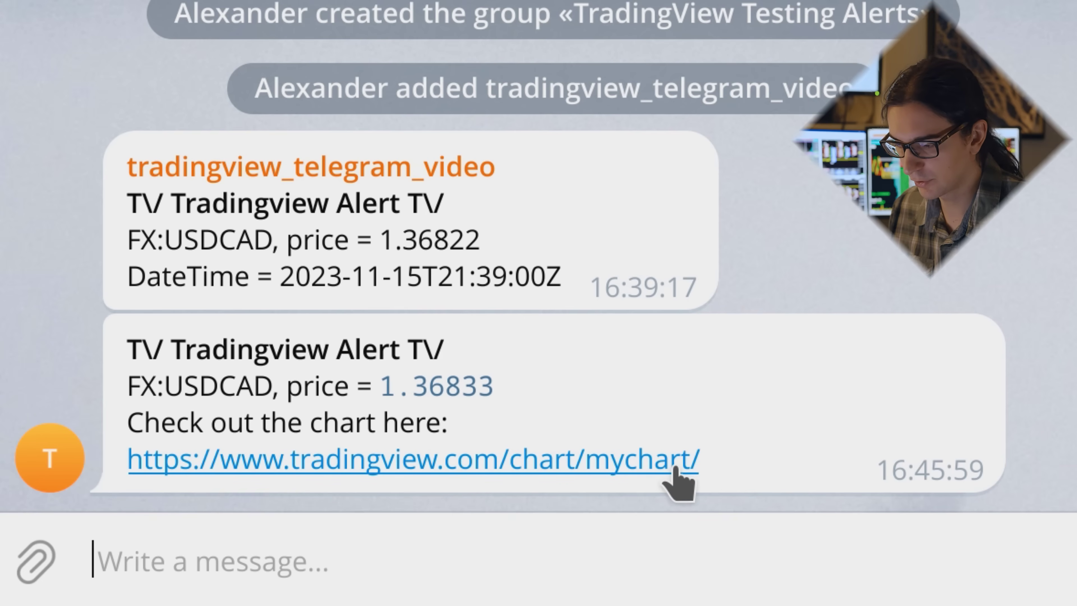
{"action": "mouse_move", "coordinate": [674, 469]}
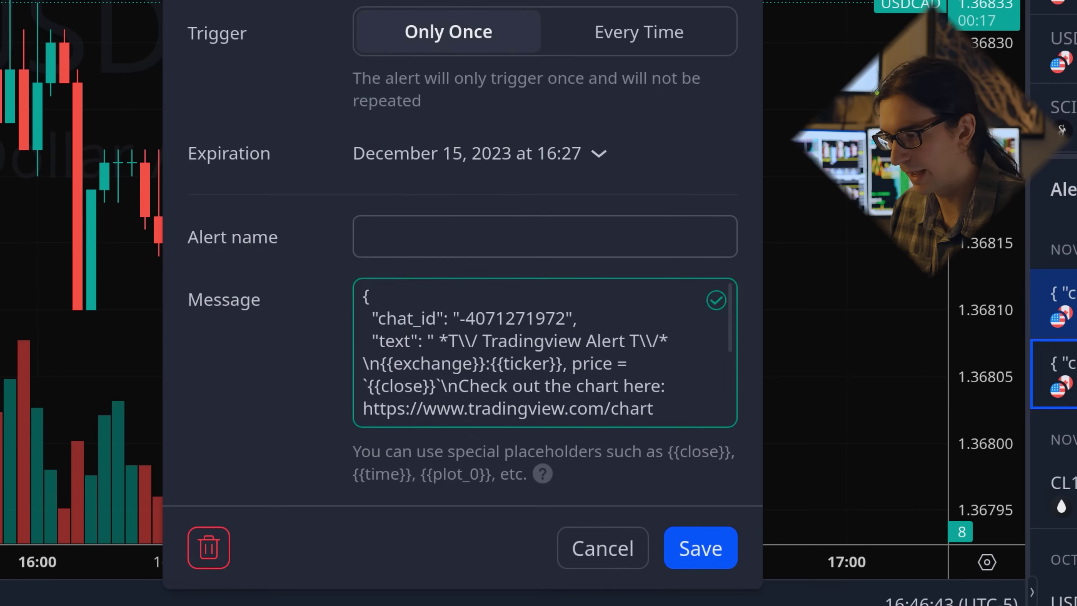
{"action": "scroll", "coordinate": [550, 346], "scroll_direction": "down", "scroll_amount": 3}
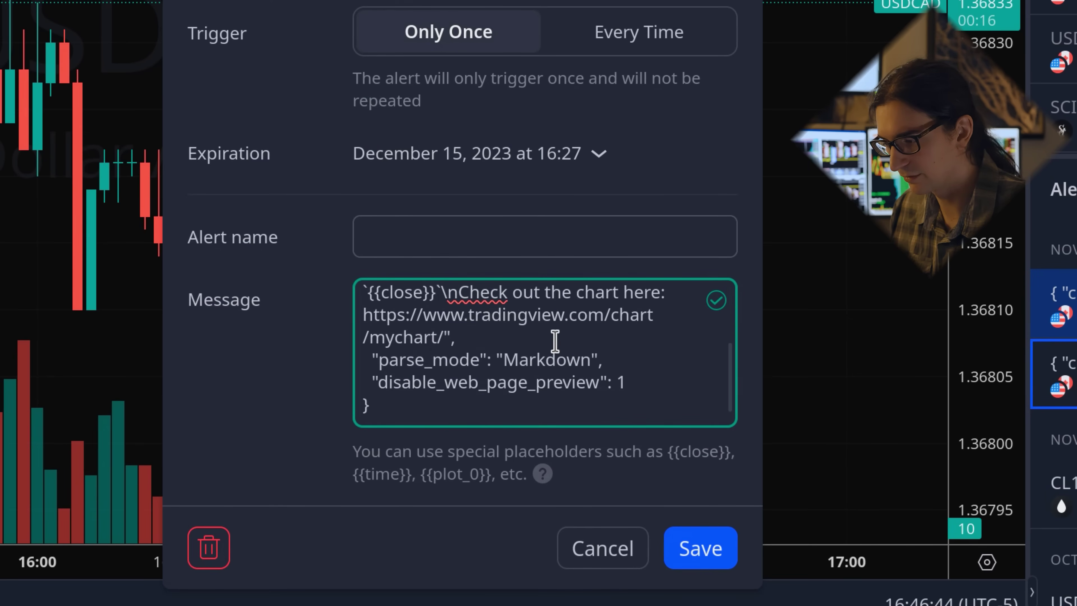
{"action": "double_click", "coordinate": [442, 318]}
{"action": "type", "text": "XWJ7PKbW"}
{"action": "left_click", "coordinate": [699, 548]}
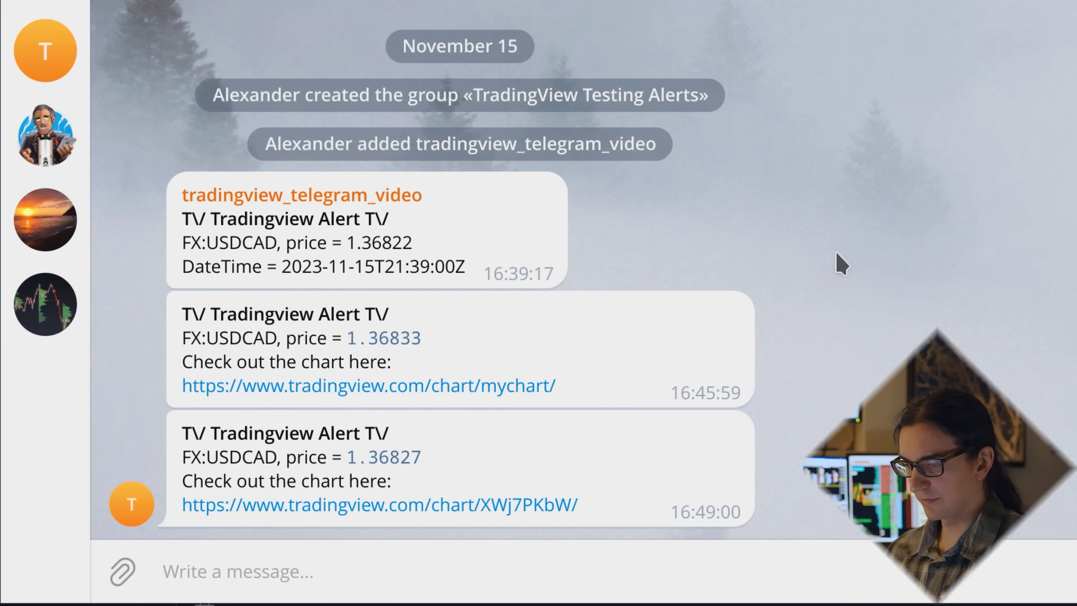
Heart-react to the latest USDCAD alert and open its XWj7PKbW chart link in the browser.
{"action": "left_click_drag", "start_coordinate": [177, 430], "coordinate": [381, 483]}
{"action": "left_click", "coordinate": [505, 452]}
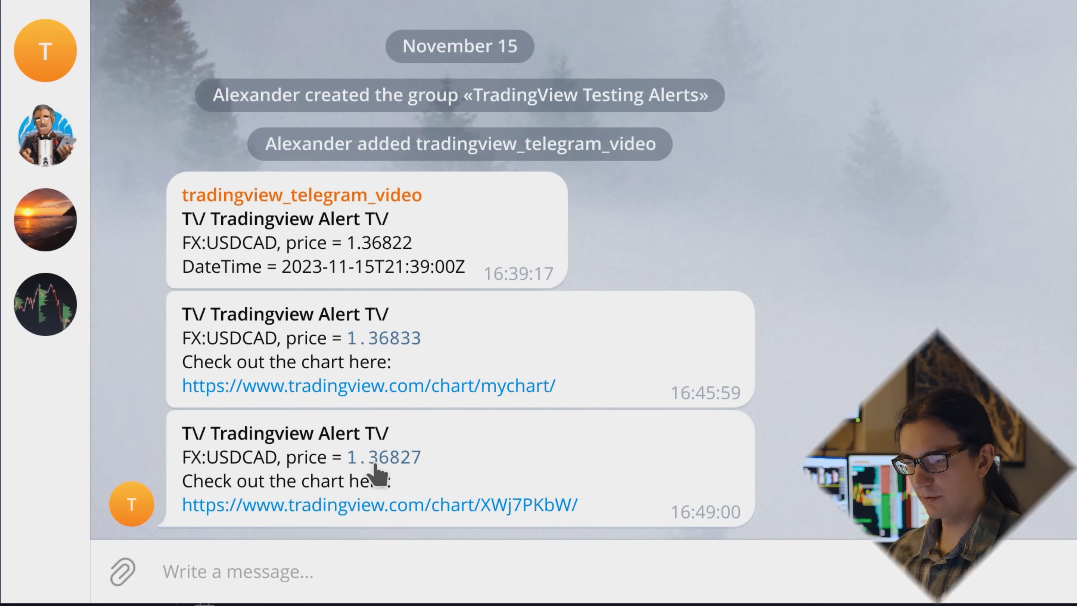
{"action": "double_click", "coordinate": [383, 468]}
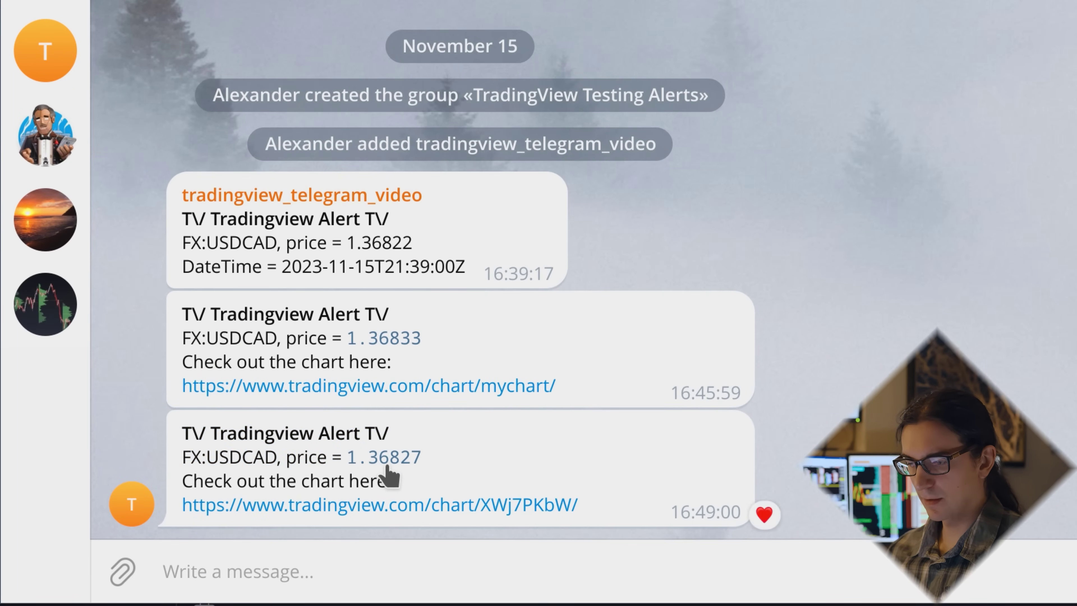
{"action": "left_click", "coordinate": [468, 507]}
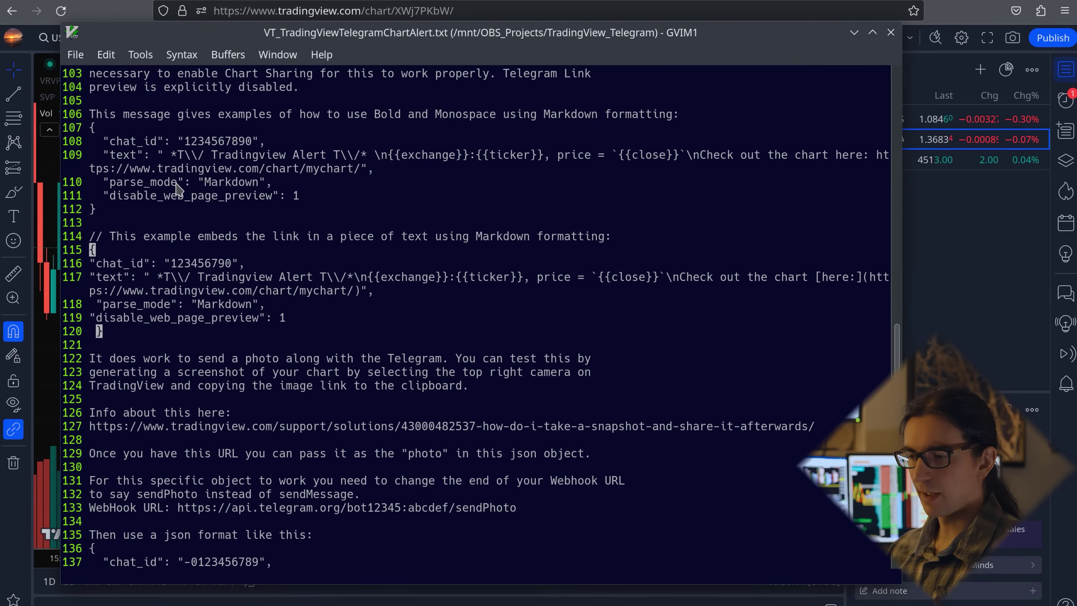
Highlight the photo URL and the chat_id, caption and photo JSON example in the notes.
{"action": "scroll", "coordinate": [178, 188], "scroll_direction": "down", "scroll_amount": 3}
{"action": "left_click", "coordinate": [104, 408]}
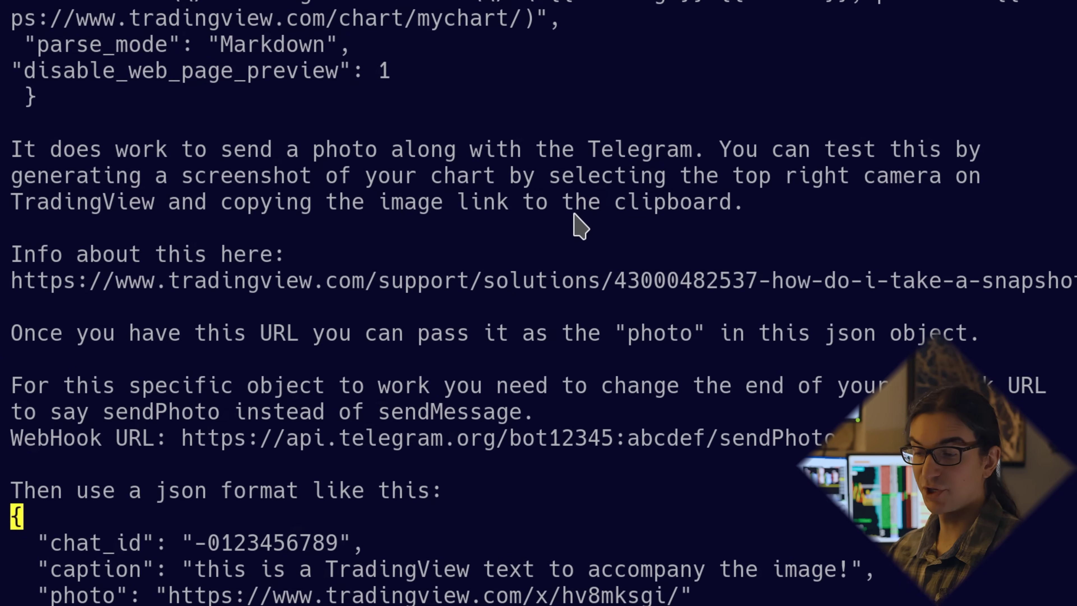
{"action": "scroll", "coordinate": [395, 381], "scroll_direction": "down", "scroll_amount": 3}
{"action": "left_click", "coordinate": [283, 335]}
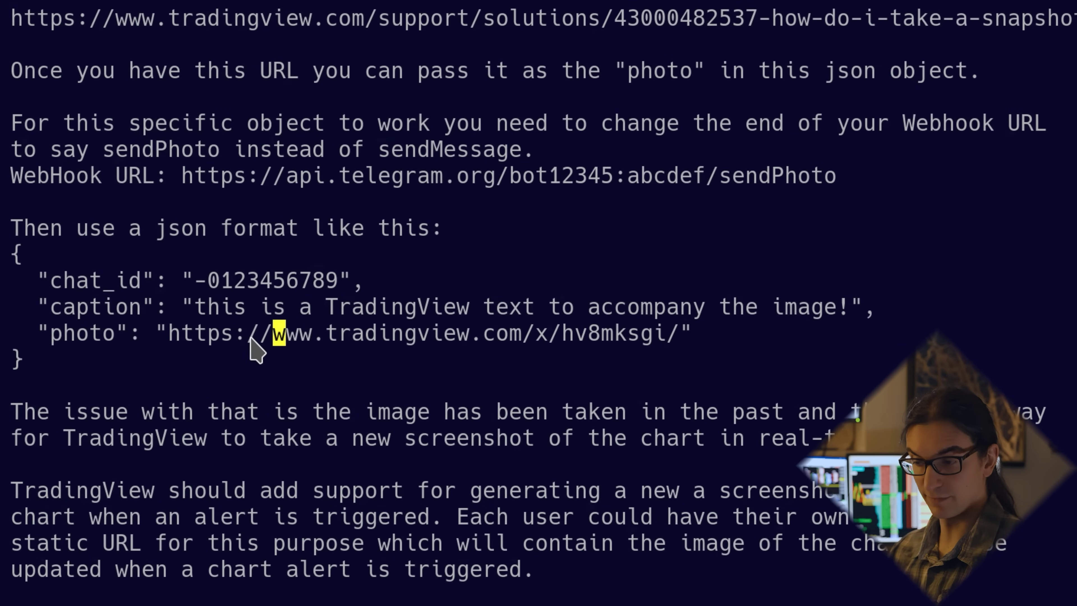
{"action": "left_click_drag", "start_coordinate": [173, 336], "coordinate": [628, 358]}
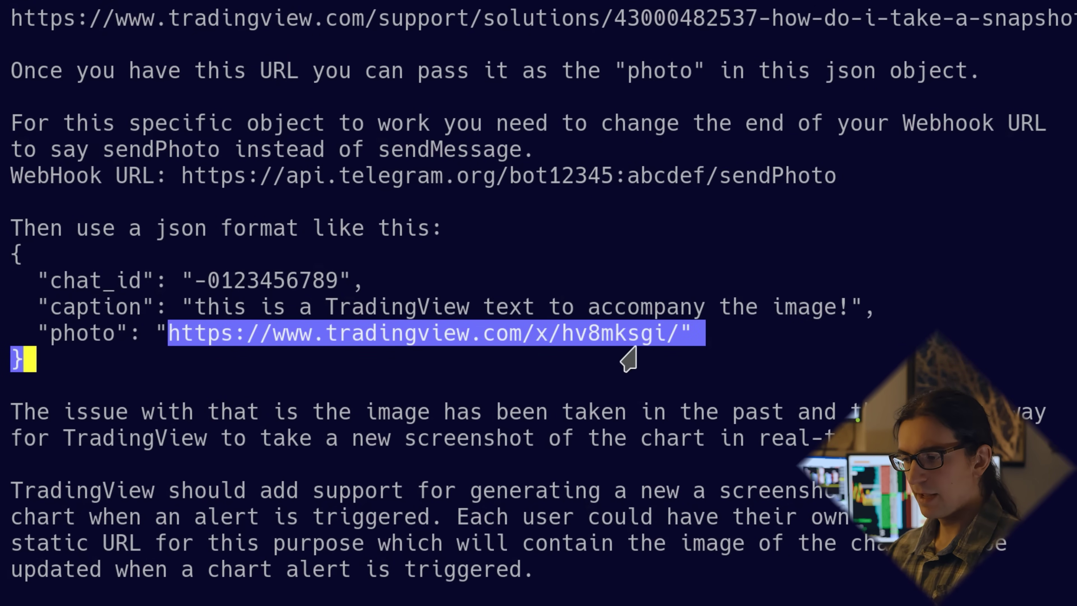
{"action": "left_click", "coordinate": [659, 335]}
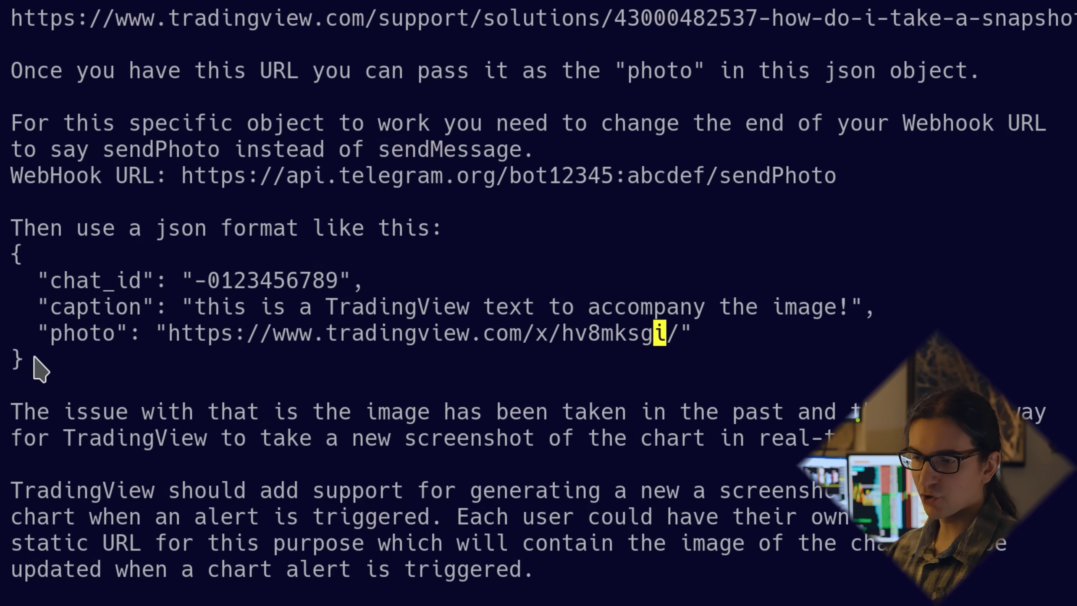
{"action": "left_click_drag", "start_coordinate": [17, 360], "coordinate": [5, 262]}
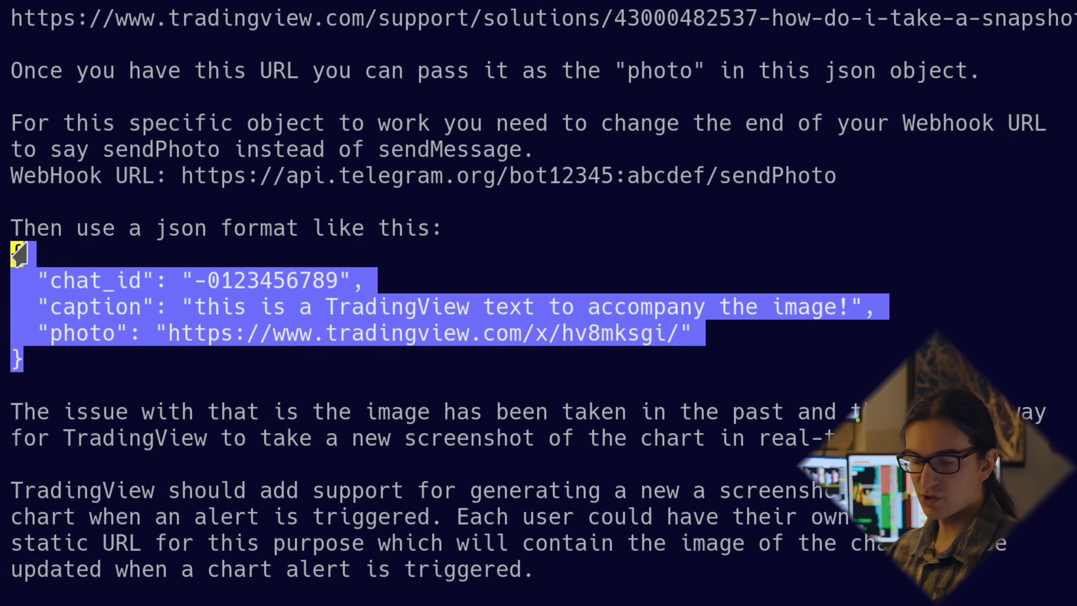
{"action": "left_click", "coordinate": [475, 335]}
{"action": "left_click_drag", "start_coordinate": [175, 337], "coordinate": [667, 354]}
{"action": "key", "text": "Escape"}
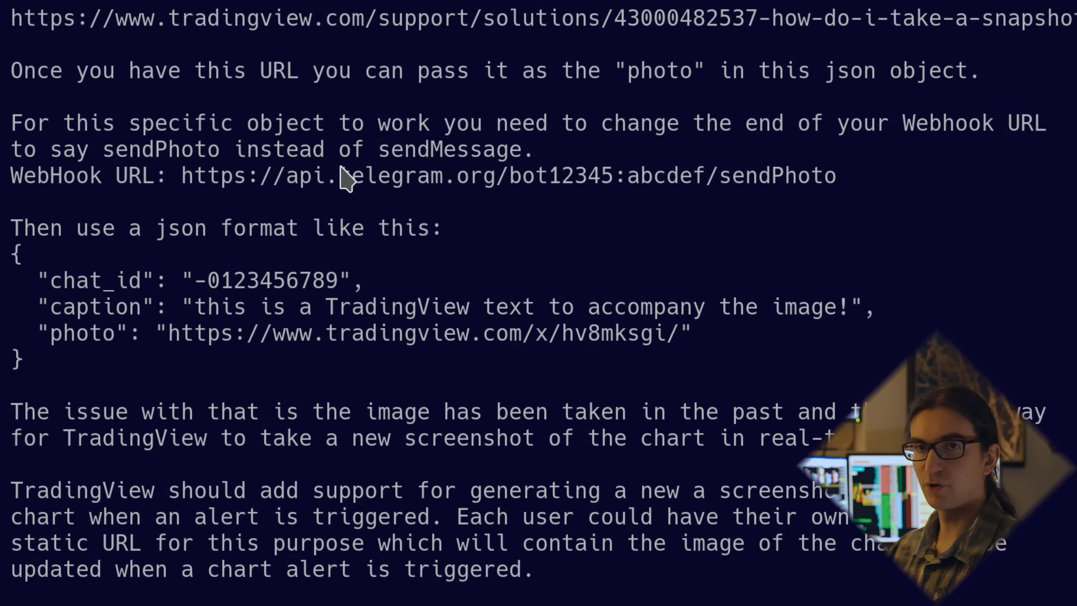
Highlight the sendPhoto endpoint at the end of the webhook URL.
{"action": "double_click", "coordinate": [723, 178]}
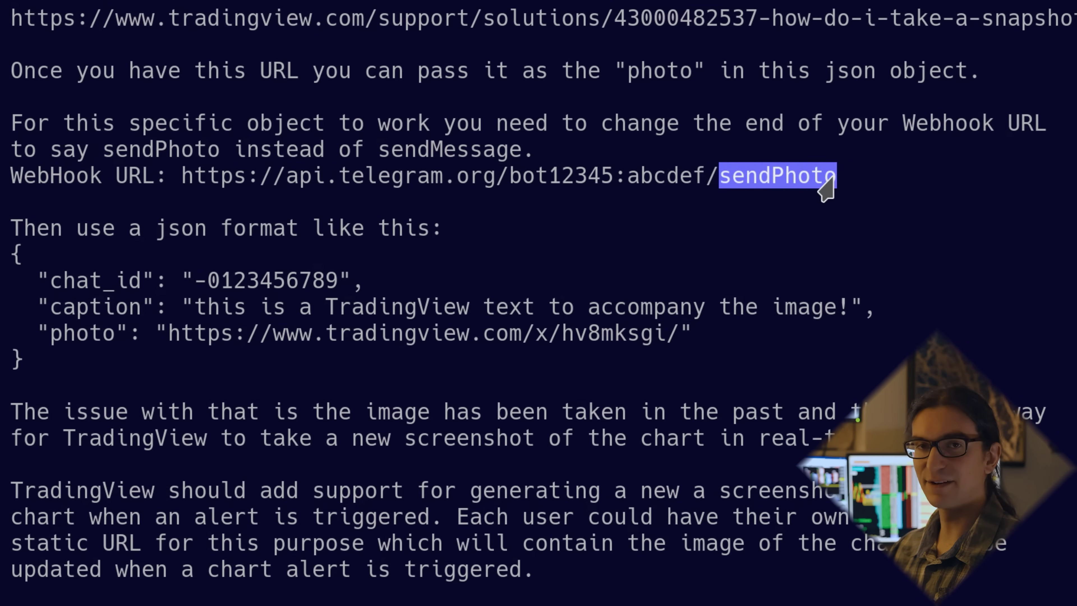
{"action": "left_click_drag", "start_coordinate": [826, 191], "coordinate": [830, 193]}
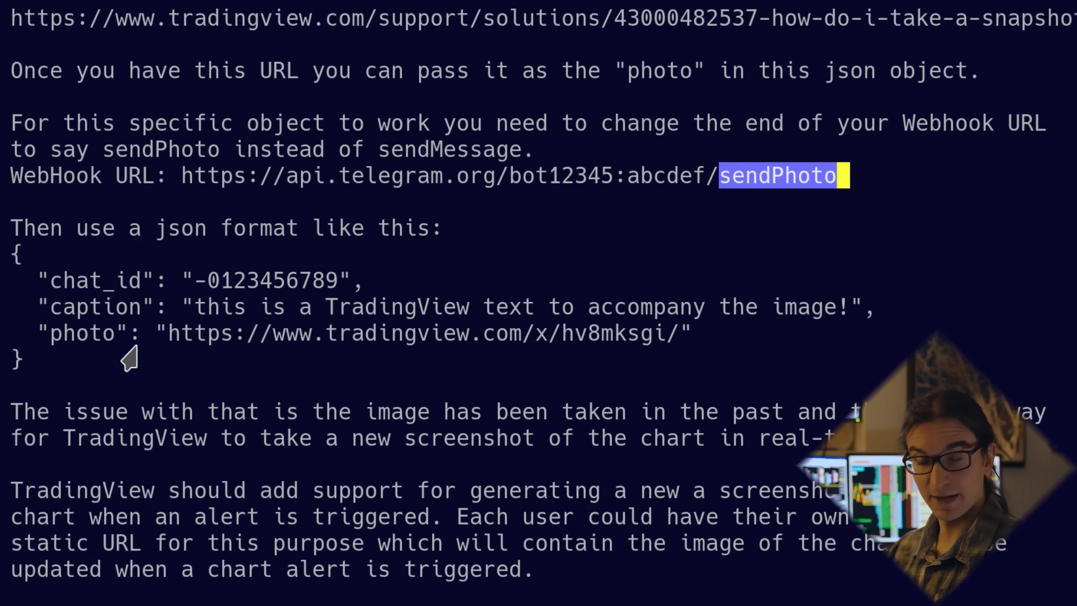
{"action": "key", "text": "Escape"}
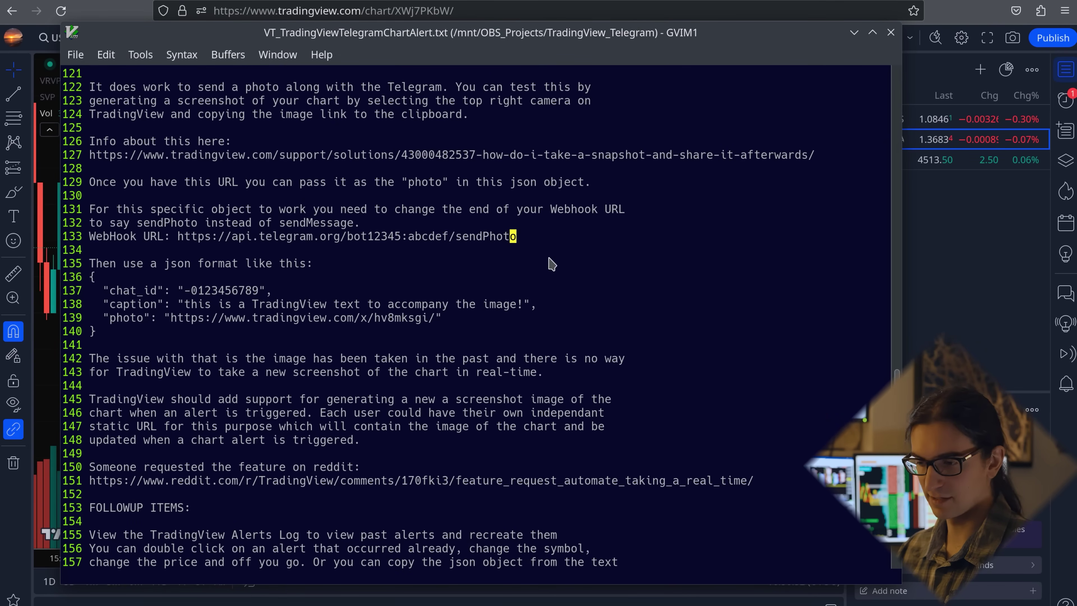